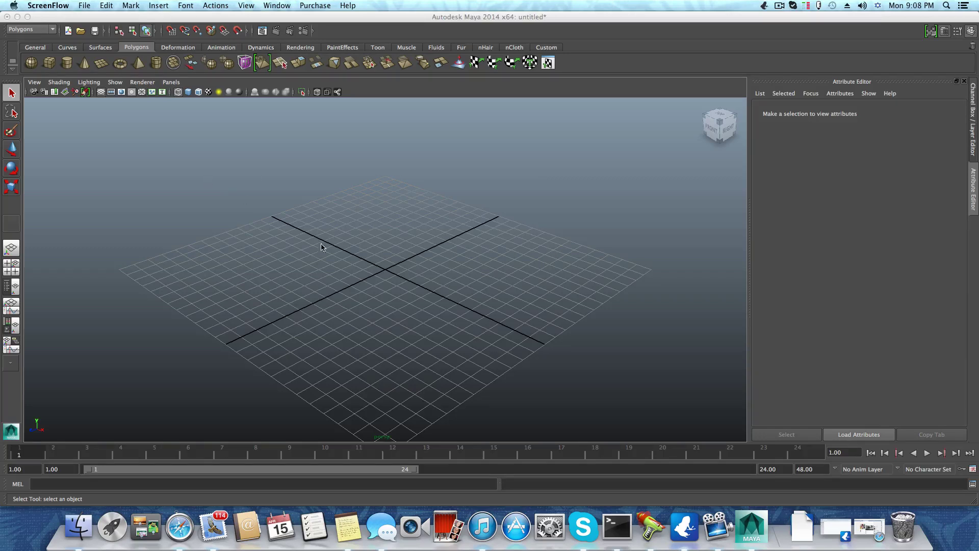
left_click_drag(366, 288, 417, 320, "alt")
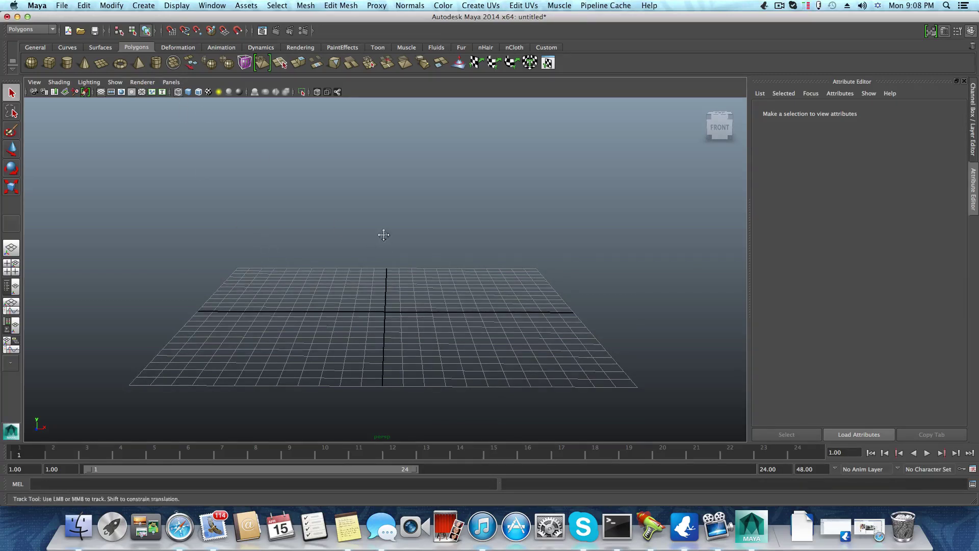
middle_click_drag(383, 233, 390, 265, "alt")
scroll(390, 289, "up", 5)
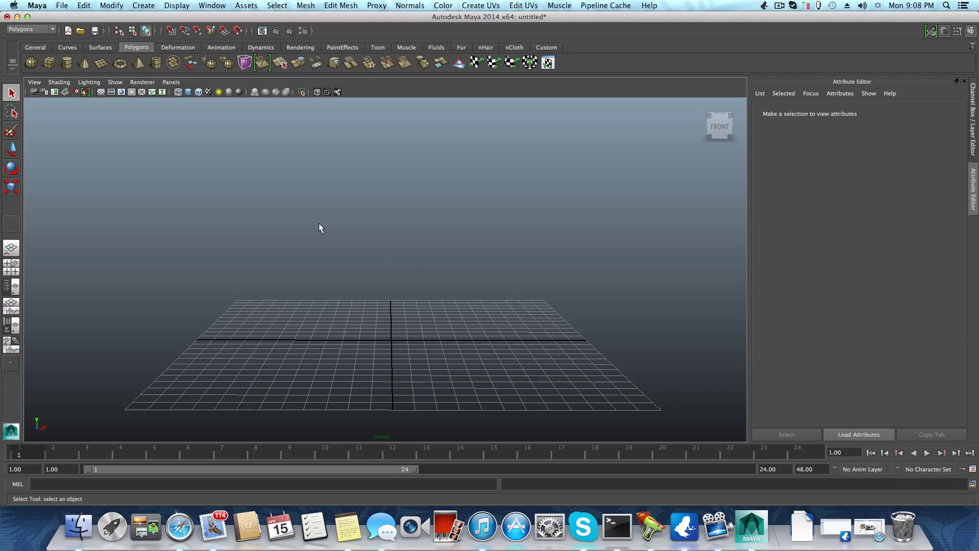
- Start opening an existing scene and browse to the ELEMENTS drive
left_click(62, 5)
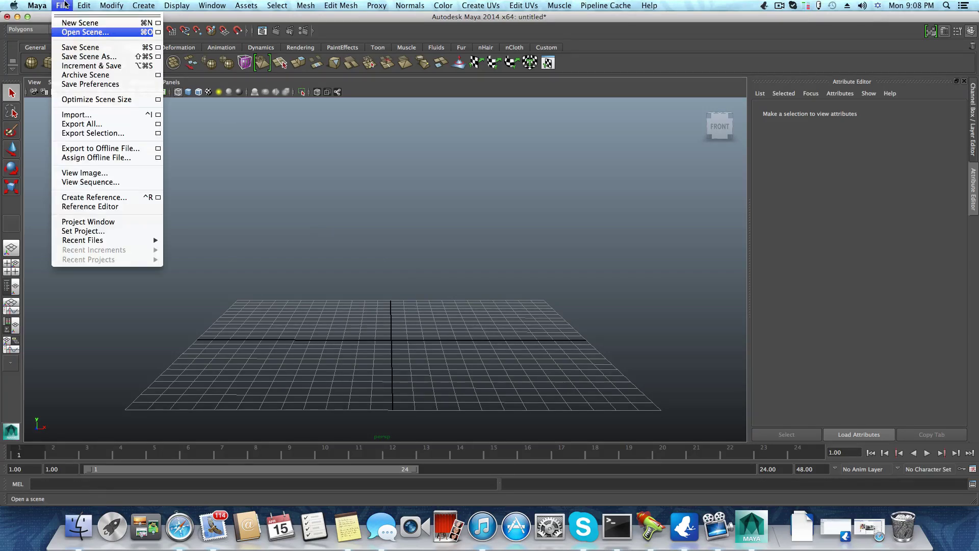
left_click(86, 34)
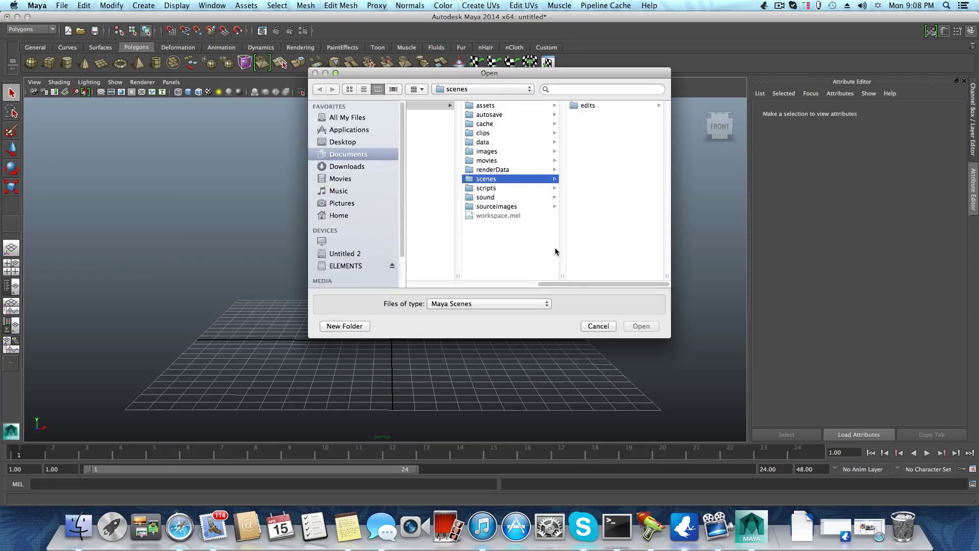
left_click_drag(579, 284, 432, 288)
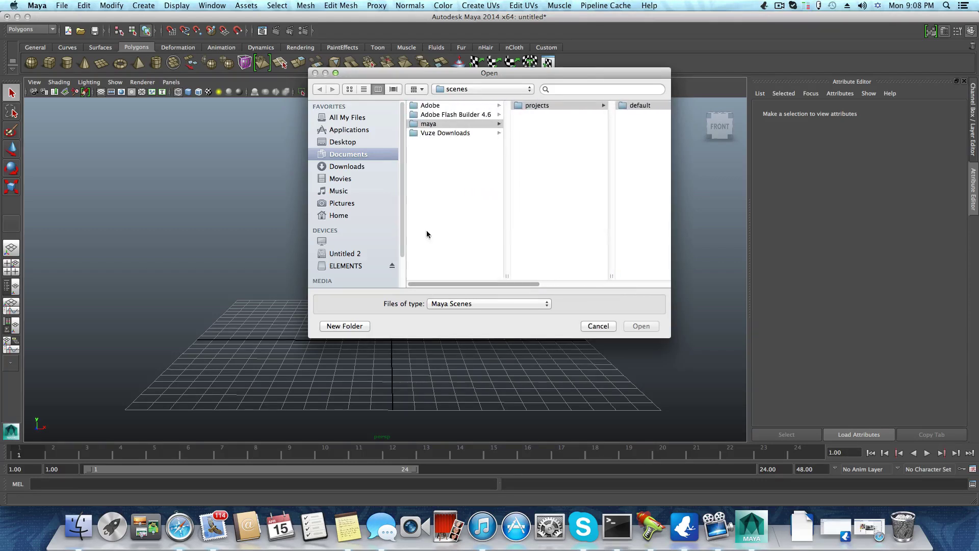
left_click(356, 266)
scroll(431, 261, "down", 5)
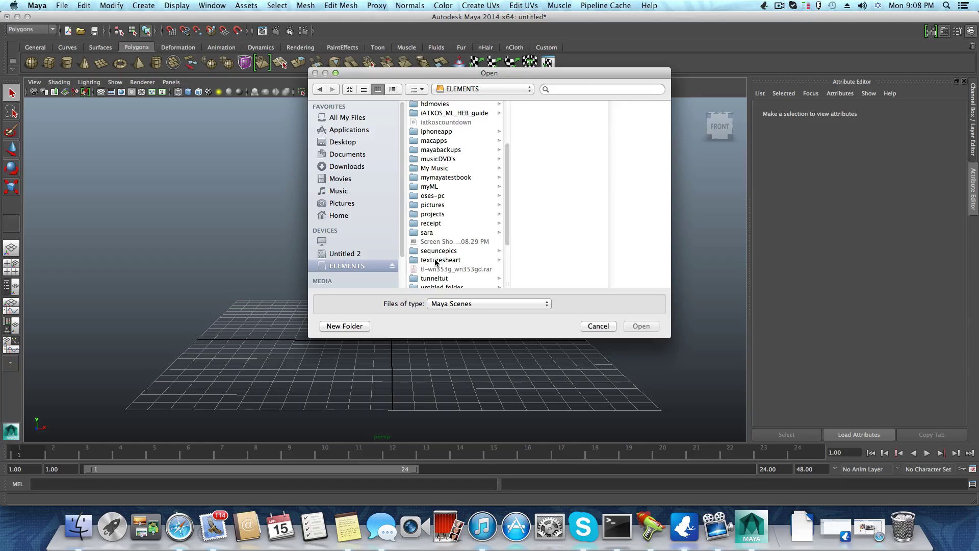
- Locate the projects folder on the ELEMENTS drive and go into its maya subfolder
scroll(435, 262, "down", 1)
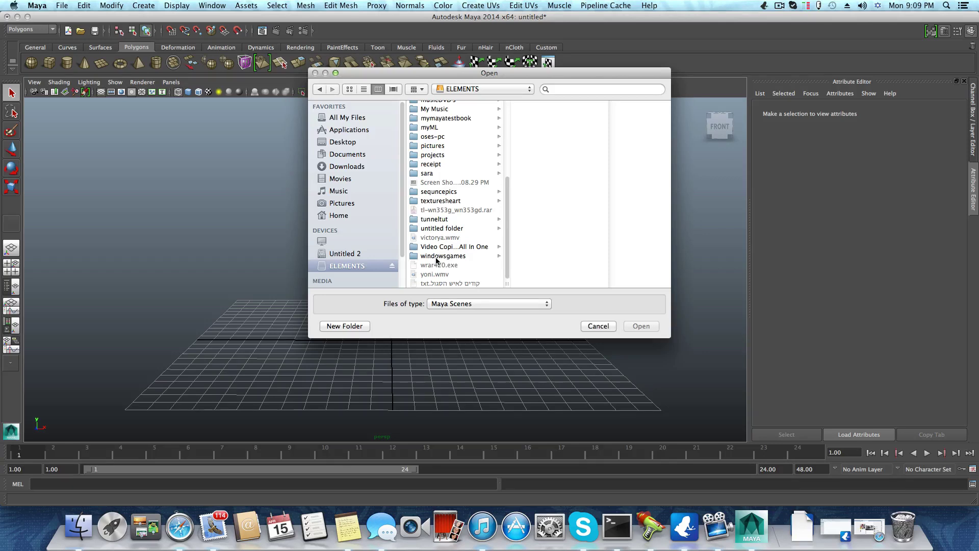
scroll(436, 261, "up", 3)
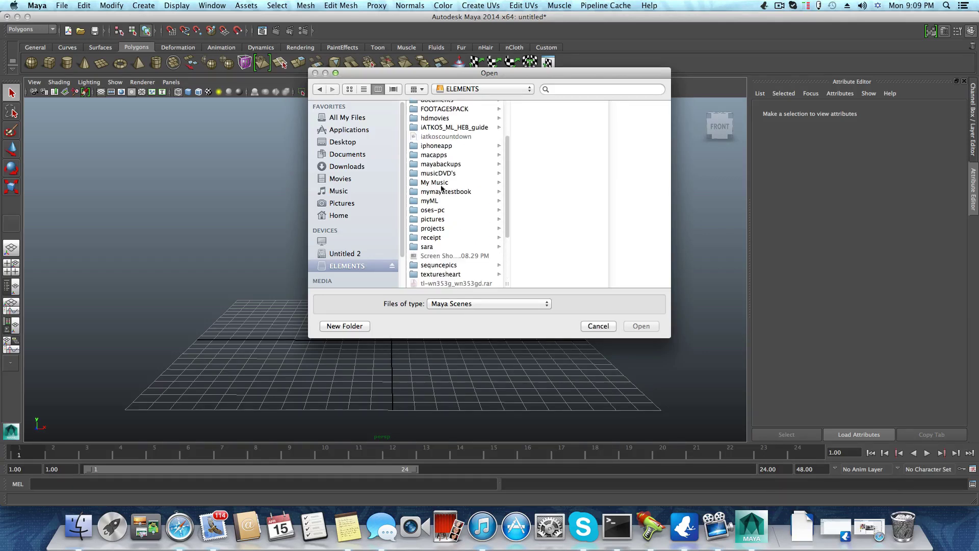
left_click(441, 148)
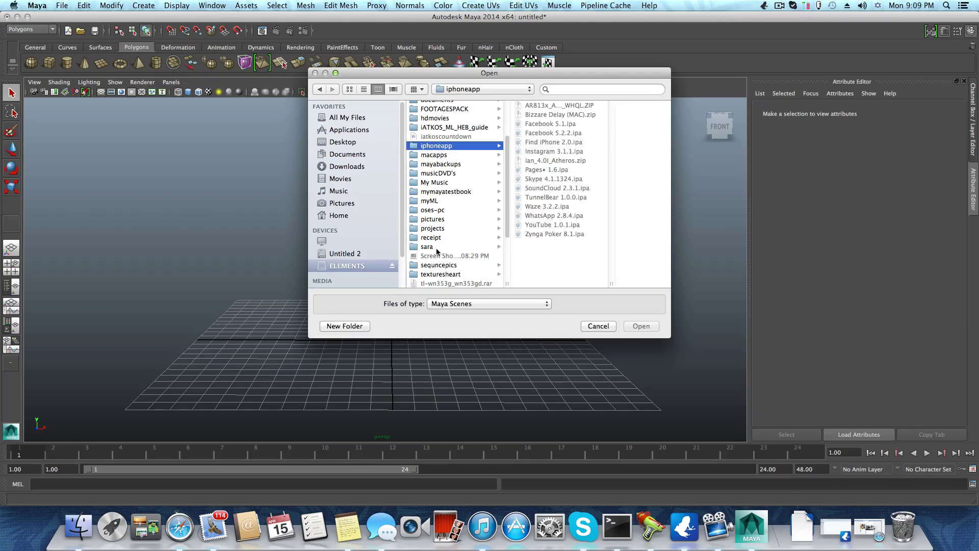
scroll(436, 248, "down", 3)
scroll(438, 250, "down", 5)
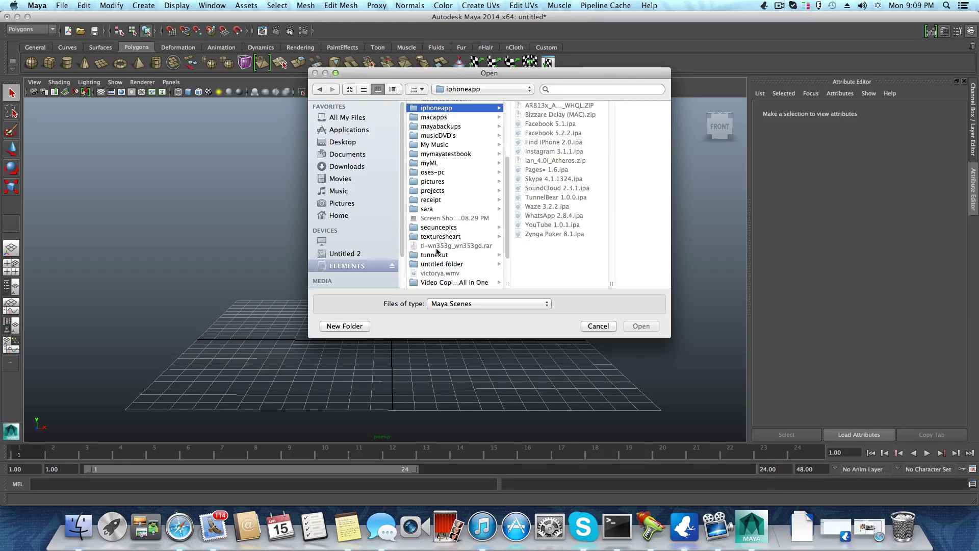
scroll(438, 250, "up", 15)
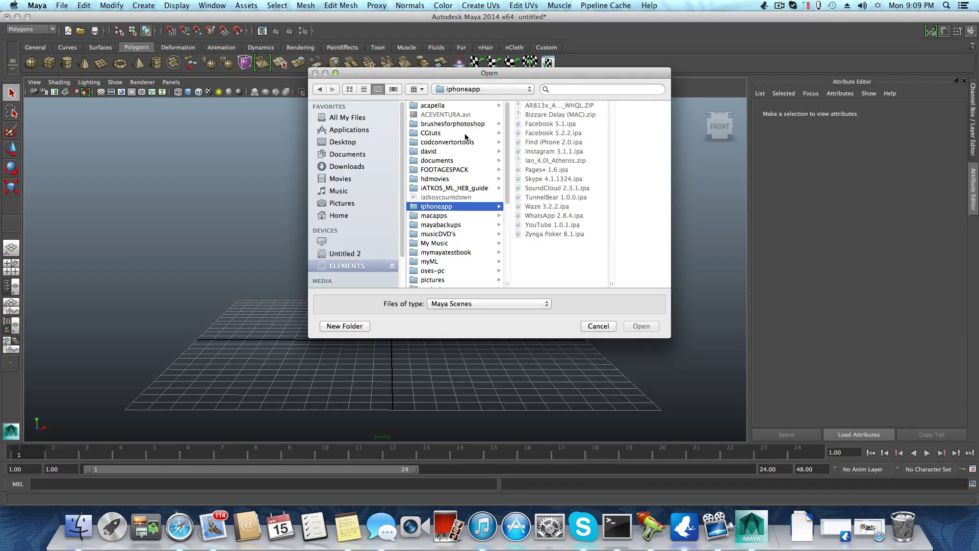
scroll(442, 246, "down", 2)
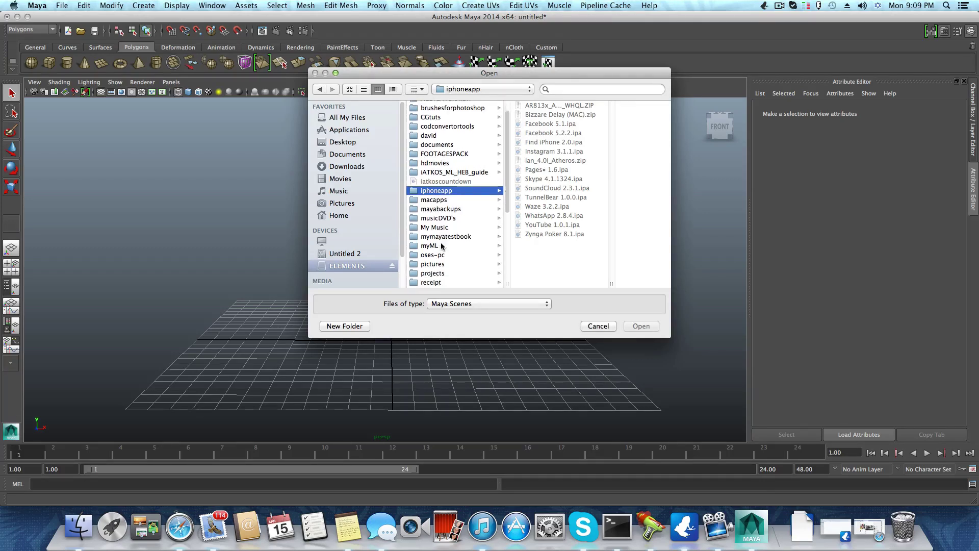
scroll(441, 246, "down", 2)
left_click(437, 257)
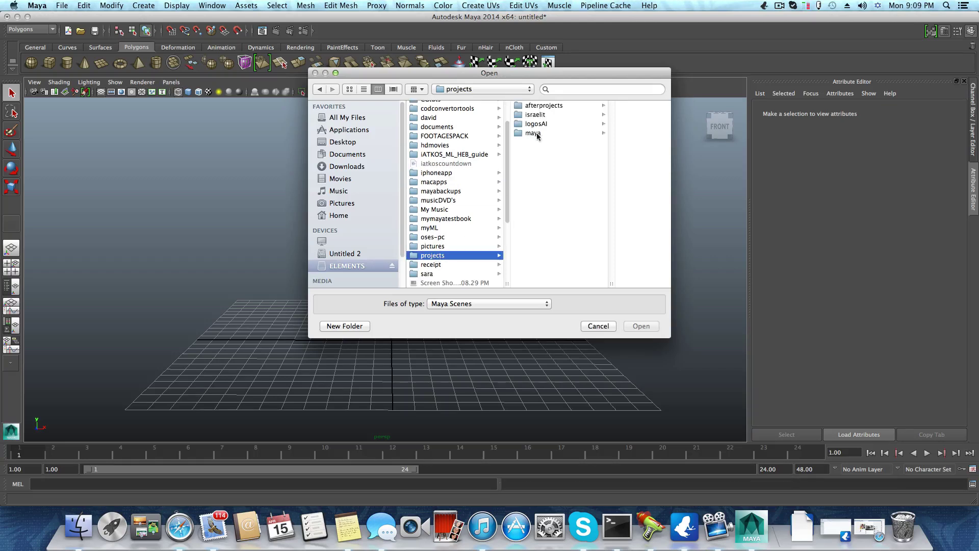
left_click(538, 136)
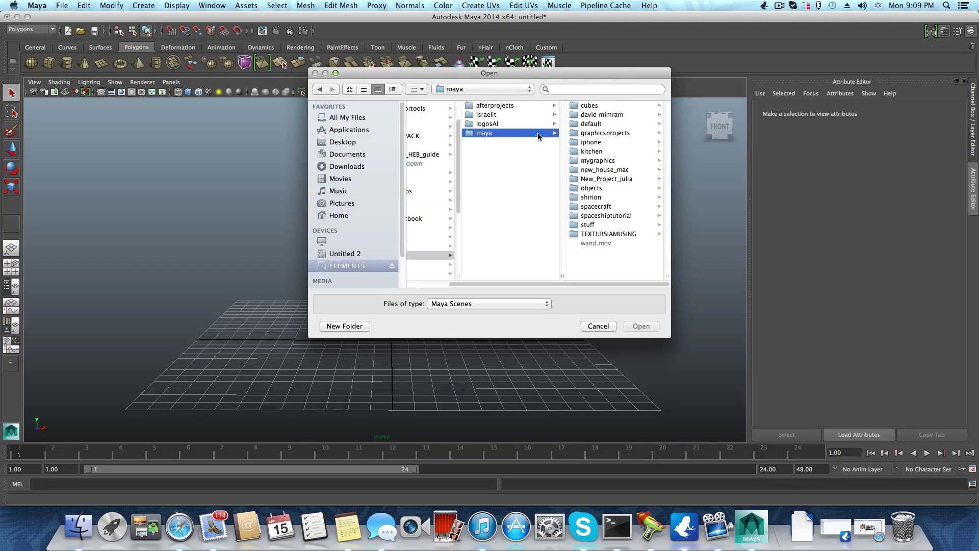
- Open the scene iphone.mb from the scenes folder of the iphone project
left_click(599, 145)
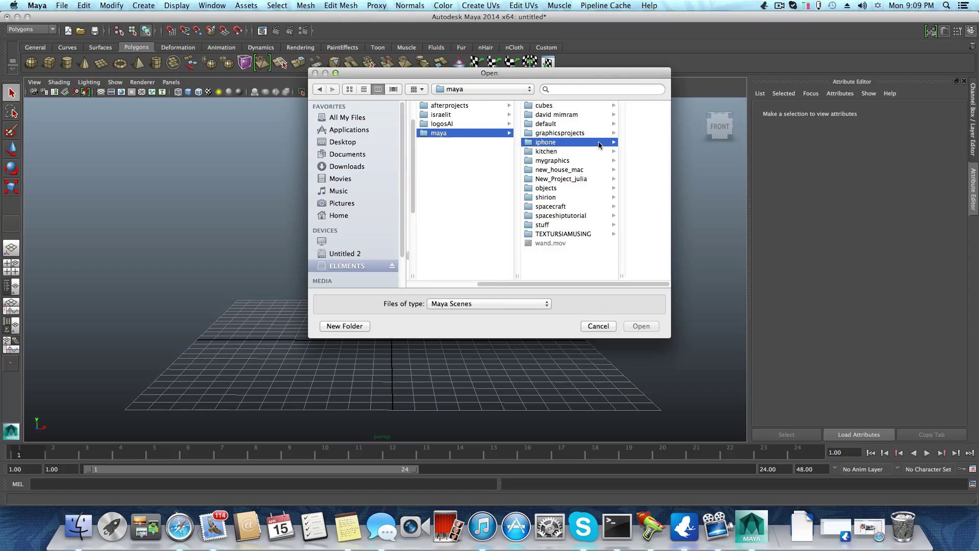
left_click(592, 208)
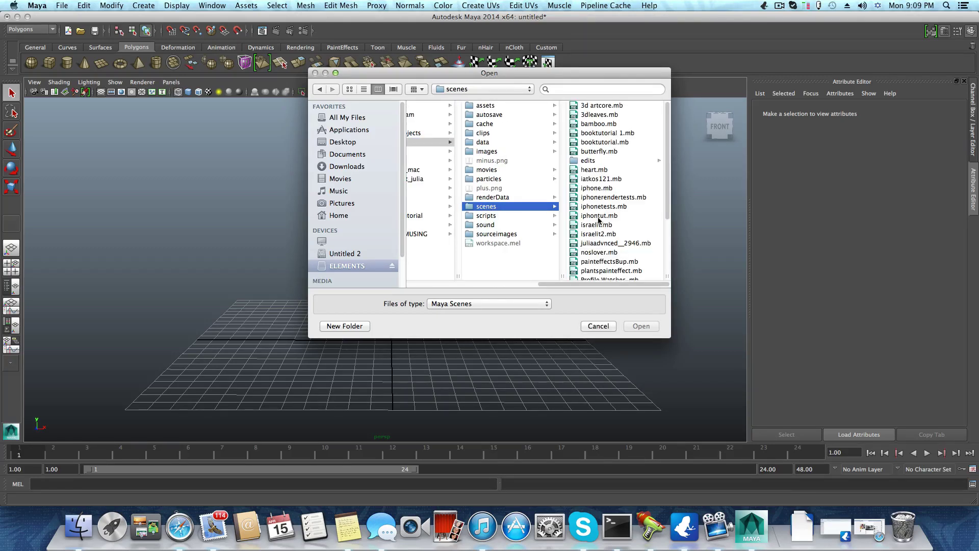
scroll(601, 239, "down", 3)
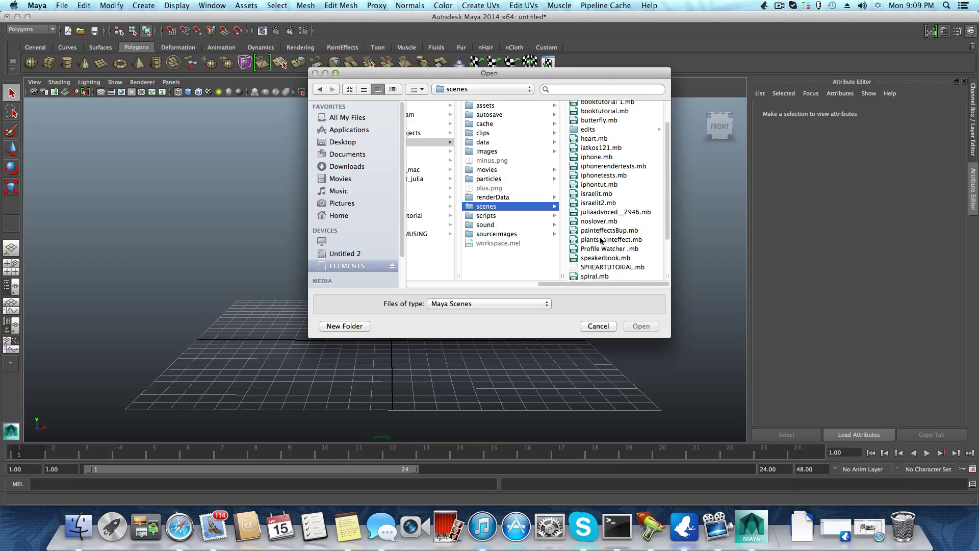
scroll(601, 239, "down", 1)
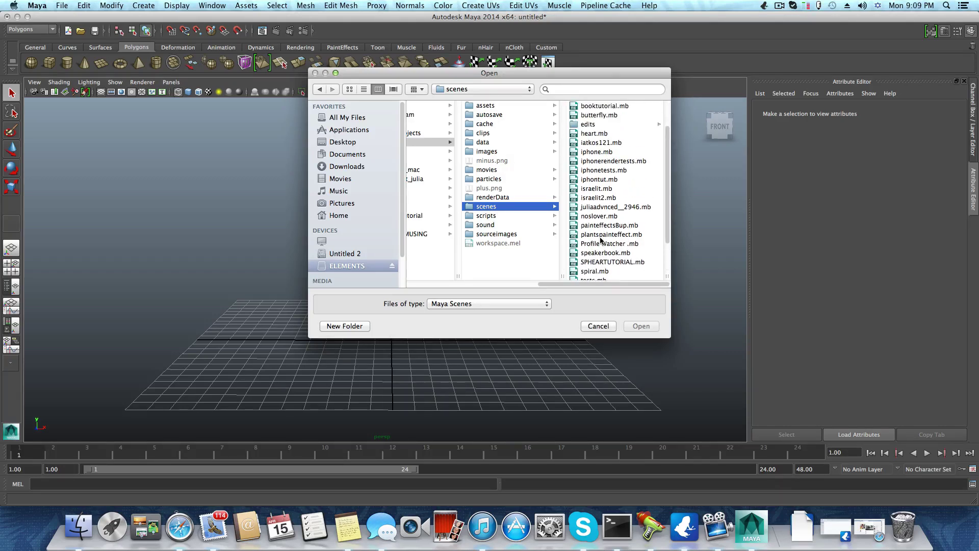
left_click(594, 152)
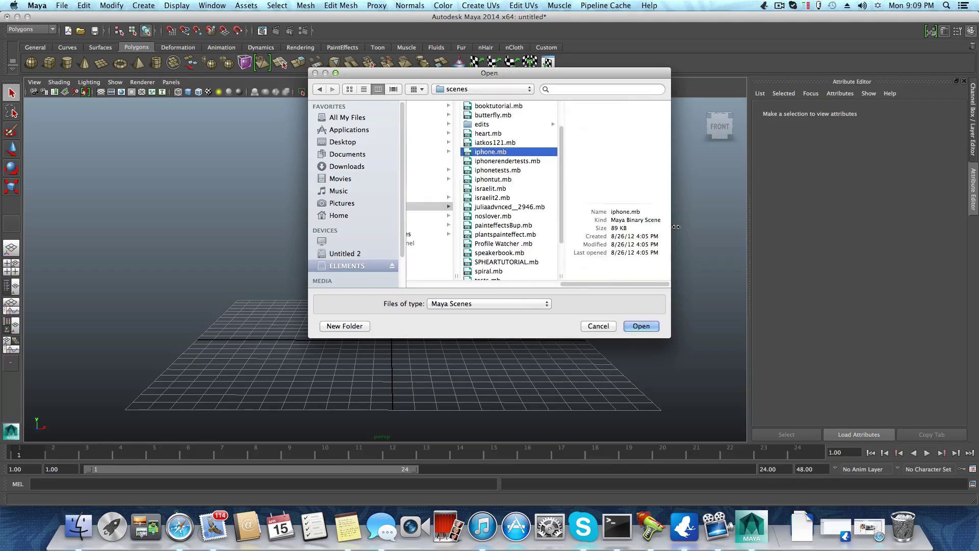
left_click(641, 327)
left_click(488, 260)
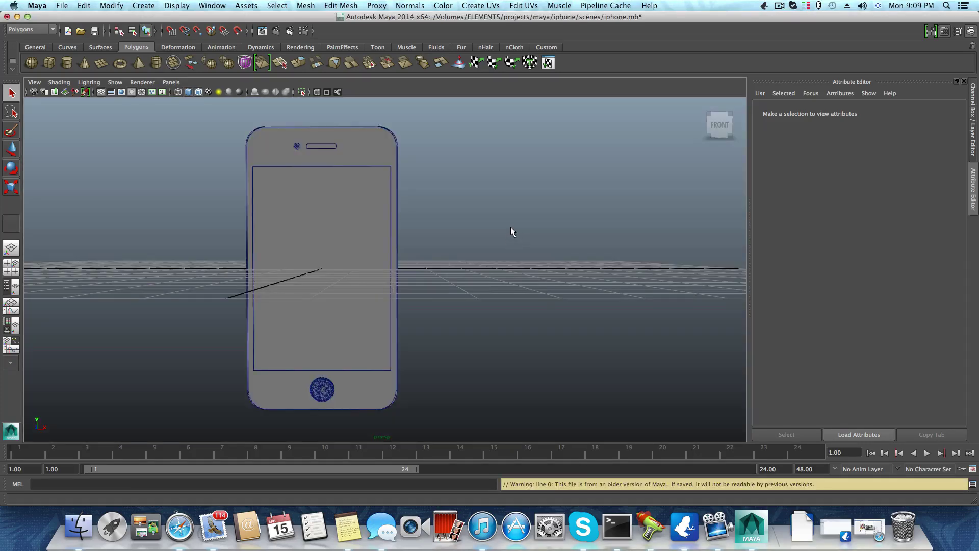
- Create a polygon cylinder and move it straight up to the upper end of the phone
left_click_drag(505, 219, 388, 305, "alt")
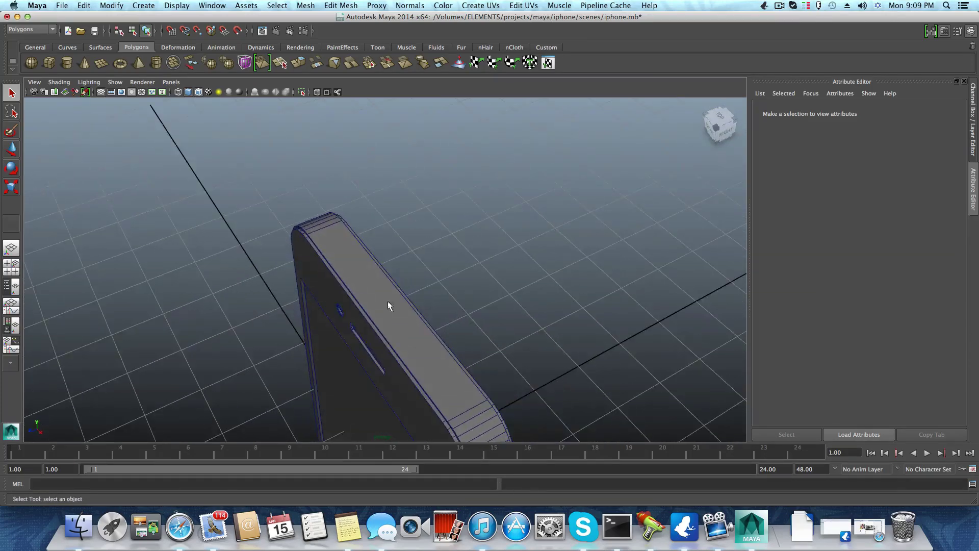
left_click_drag(355, 244, 350, 203, "alt")
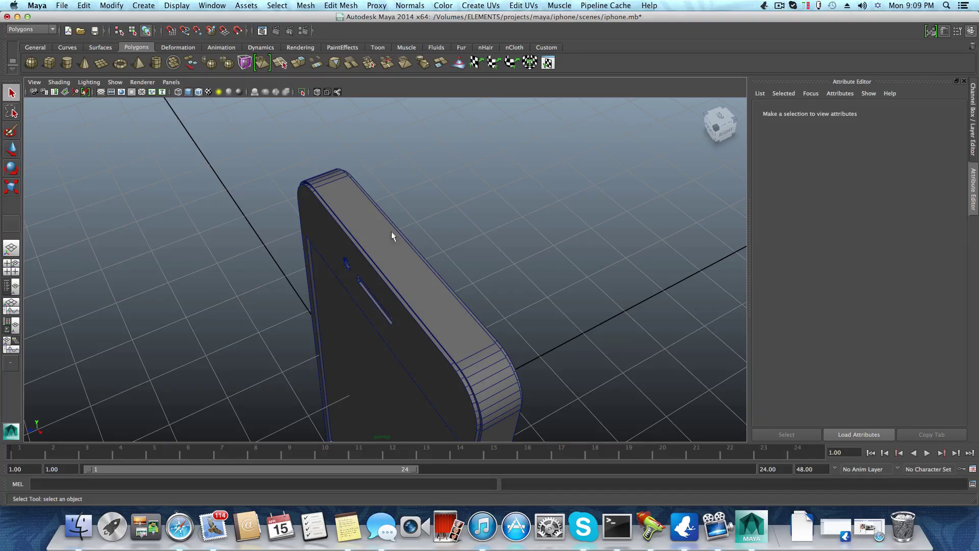
mouse_move(392, 302)
left_mouse_down("alt")
mouse_move(553, 284)
mouse_move(383, 297)
mouse_move(289, 258)
mouse_move(454, 276)
mouse_move(436, 304)
mouse_move(377, 291)
left_mouse_up("alt")
scroll(500, 308, "down", 3)
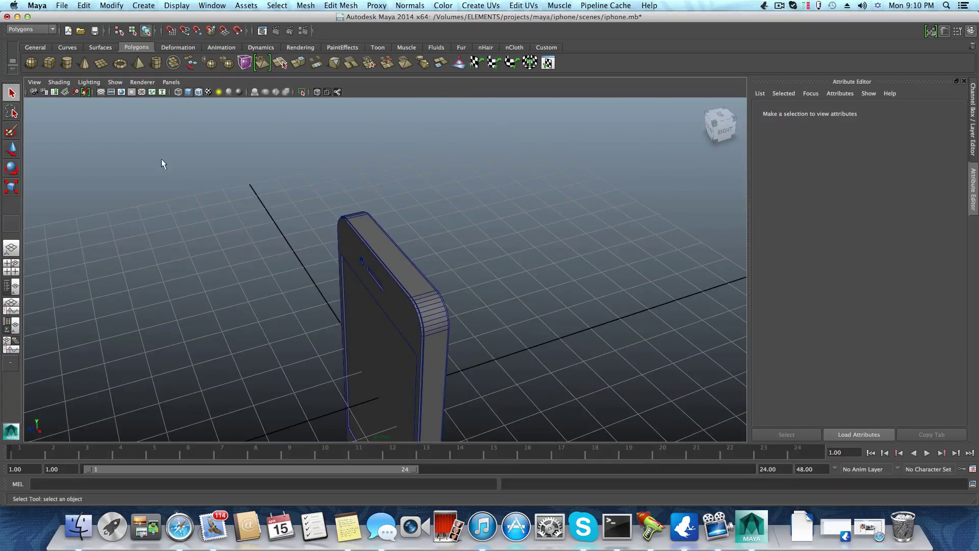
left_click(64, 64)
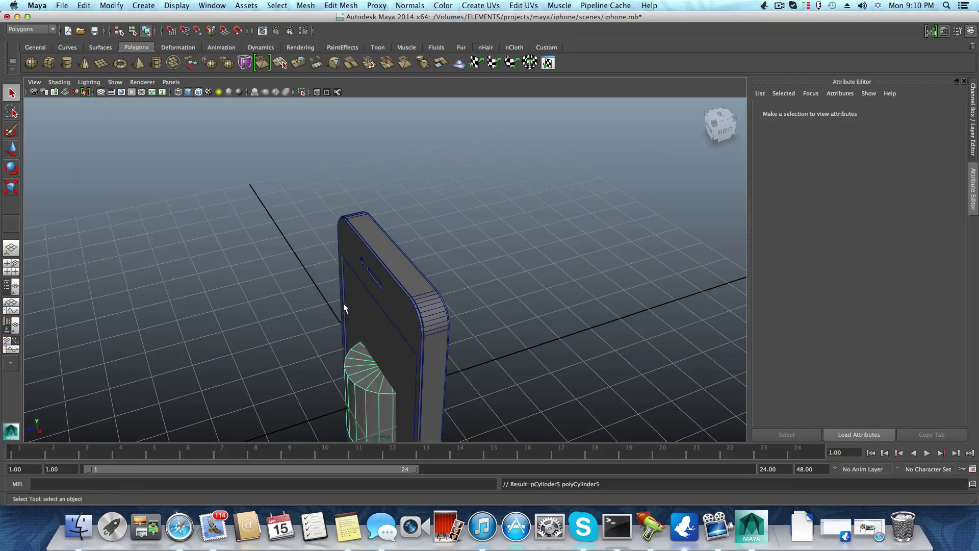
key("w")
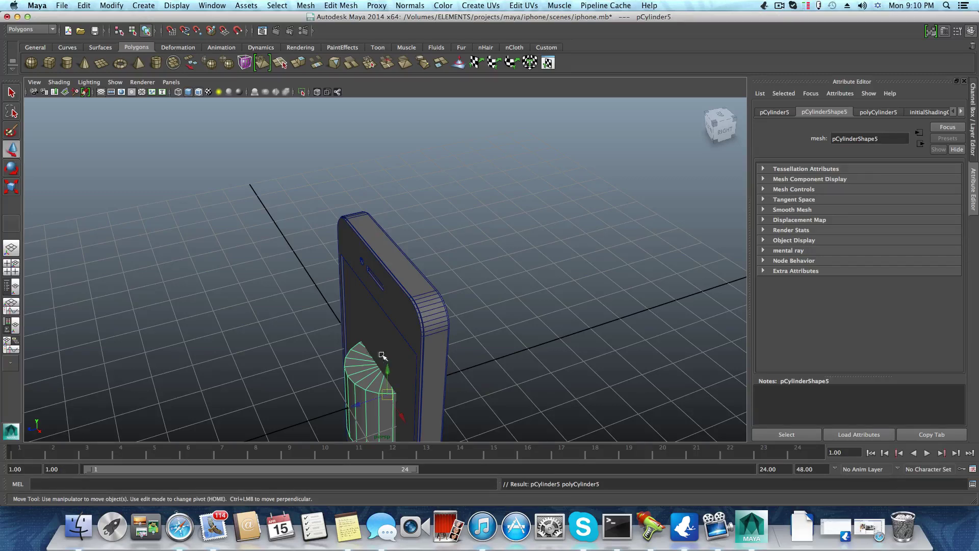
left_click_drag(391, 368, 358, 232)
- Scale the cylinder down uniformly to roughly a quarter of its size
key("f")
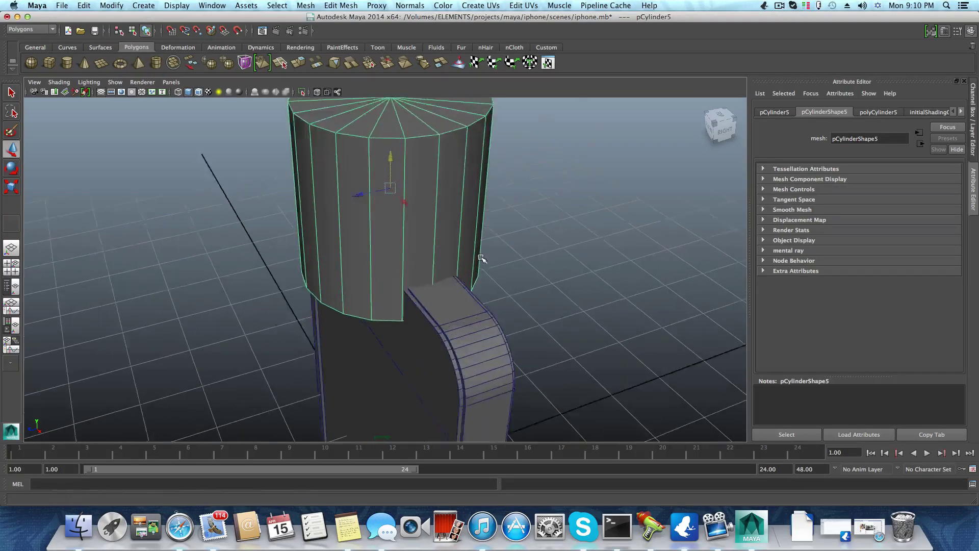
left_click(12, 188)
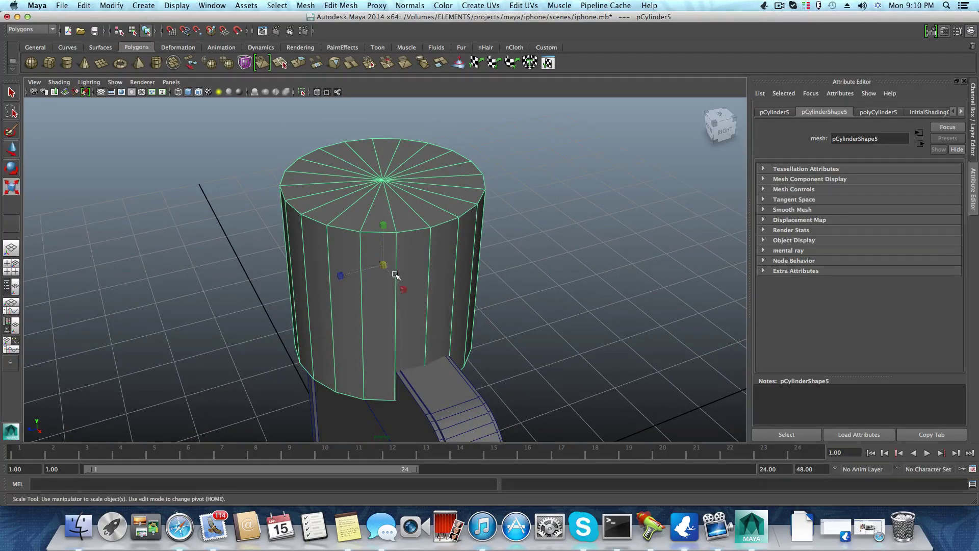
left_click_drag(383, 265, 262, 310)
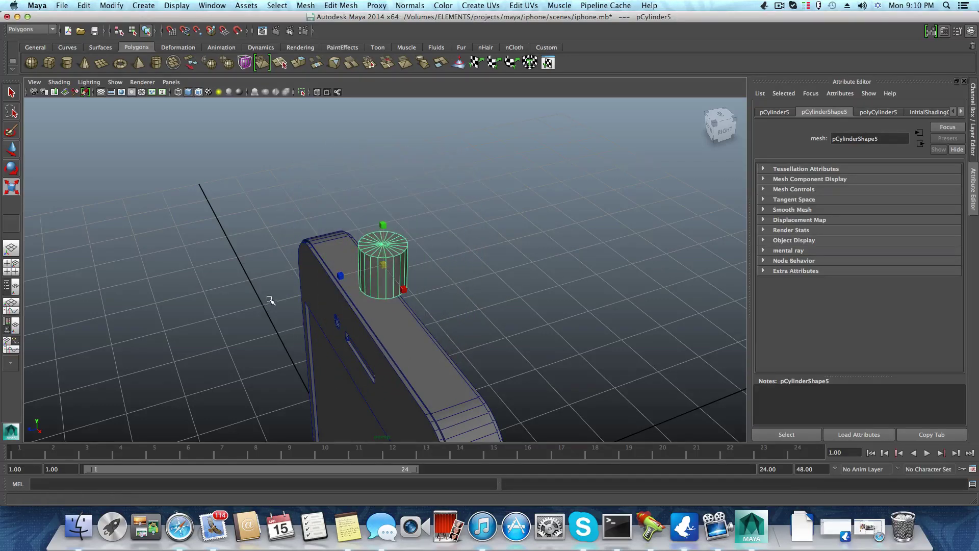
- Set the cylinder's Subdivisions Axis to 50
key("f")
left_click(917, 112)
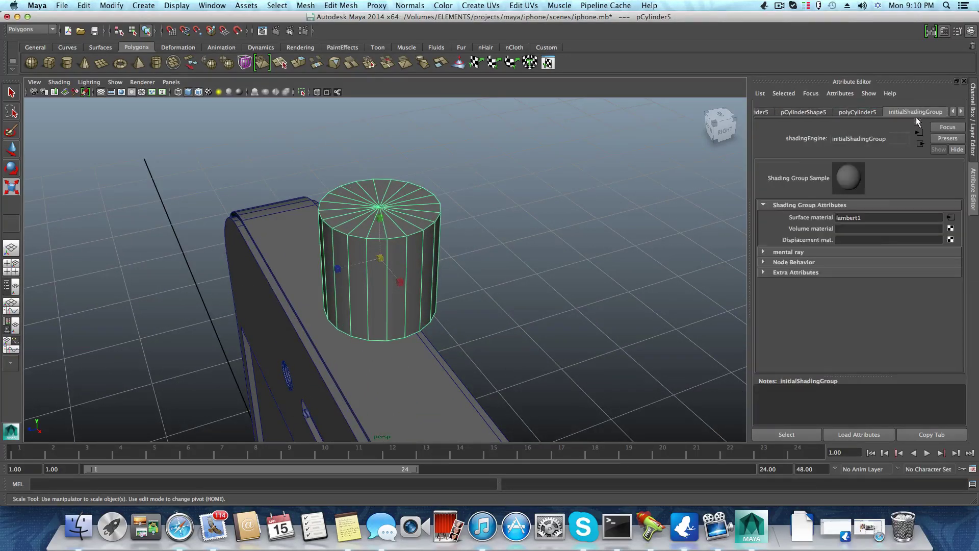
left_click(857, 112)
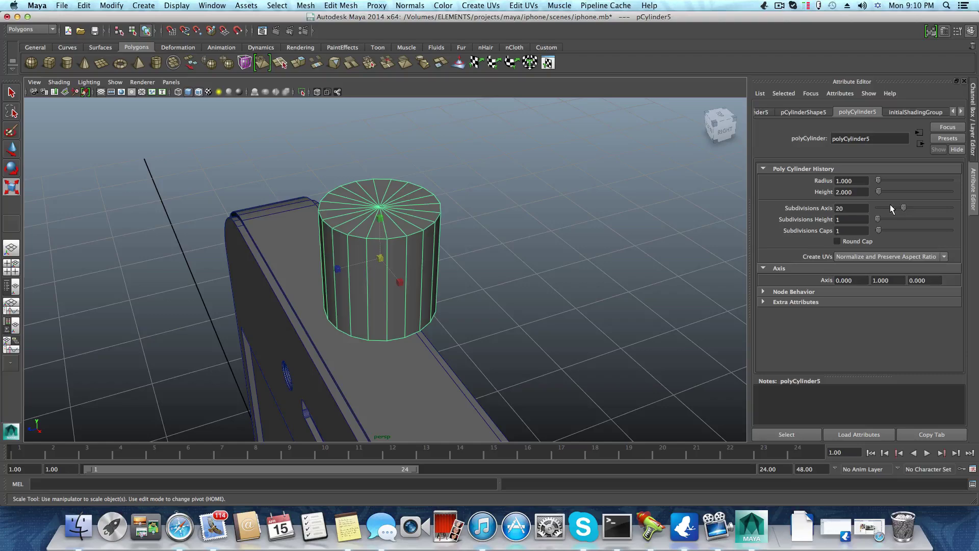
left_click_drag(903, 206, 951, 207)
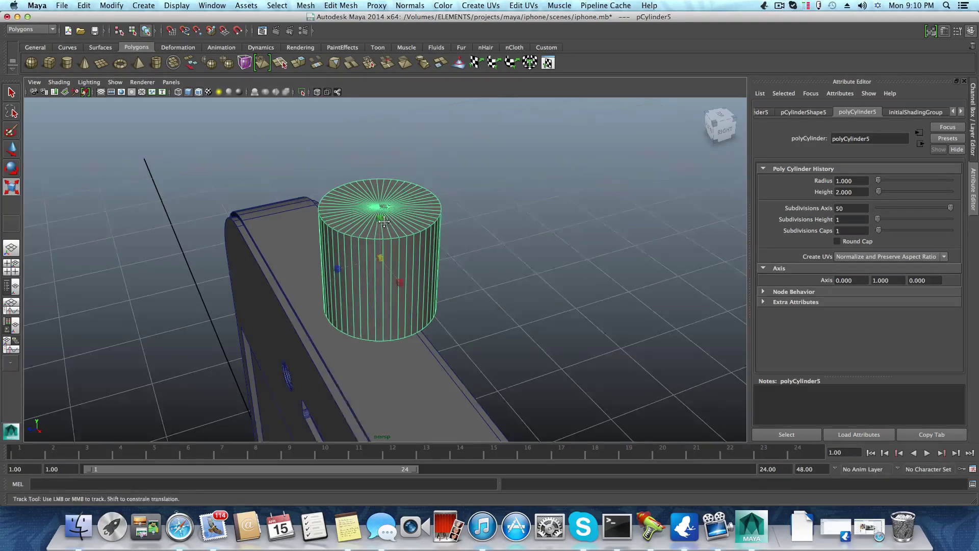
- Move the cylinder down into the phone's top face, centred across its thickness near the camera-side corner, and scale it down uniformly to fit
left_click_drag(385, 221, 531, 212, "alt")
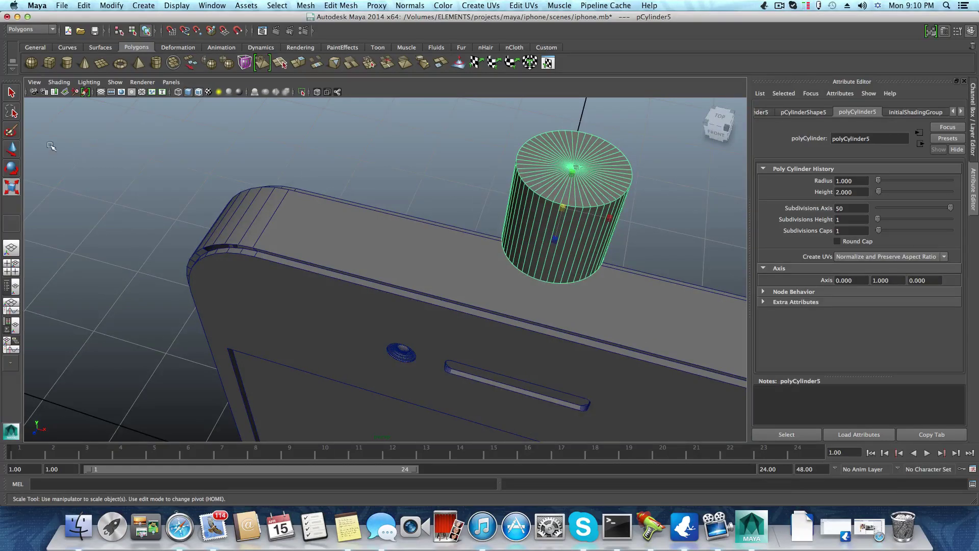
key("w")
left_click_drag(590, 215, 371, 199)
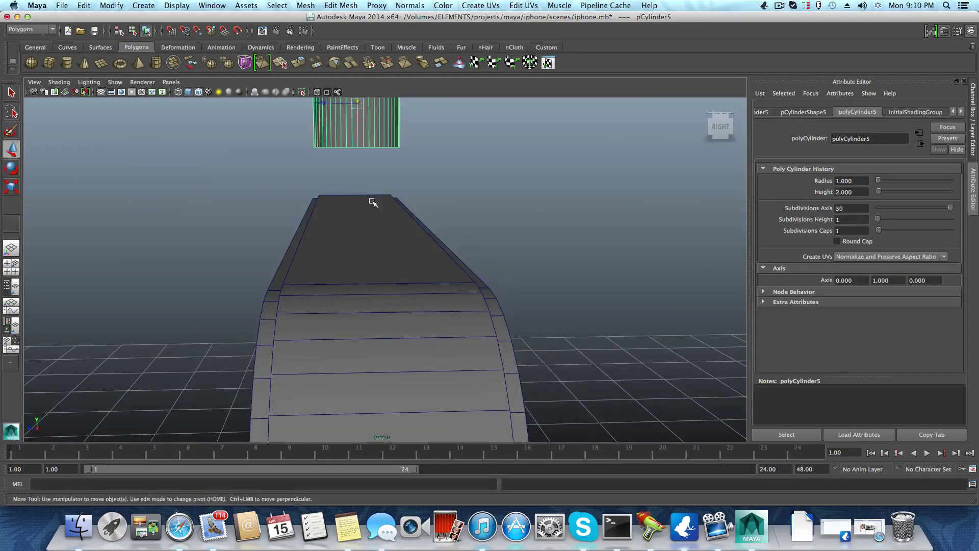
middle_click_drag(371, 199, 372, 222, "alt")
left_click_drag(375, 175, 374, 278)
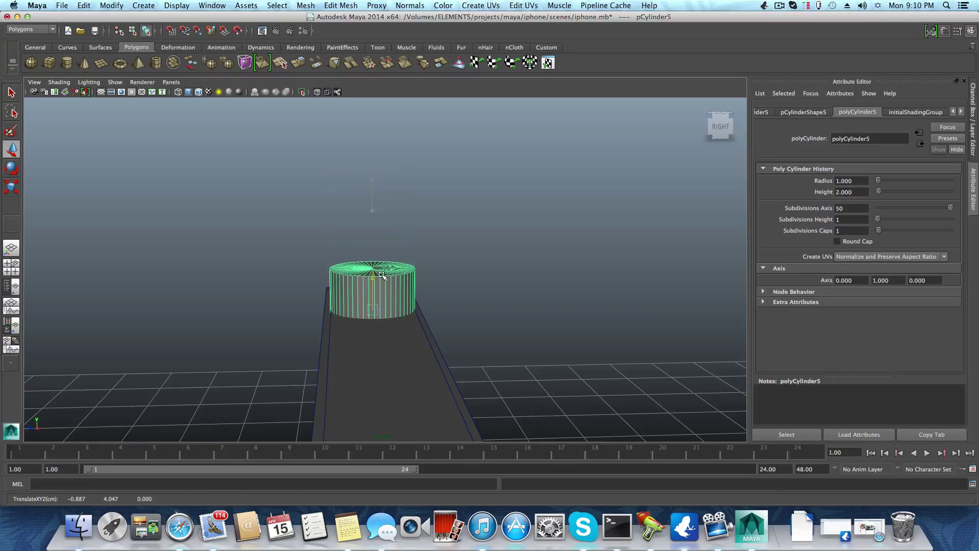
left_click(12, 187)
left_click_drag(371, 313, 443, 328)
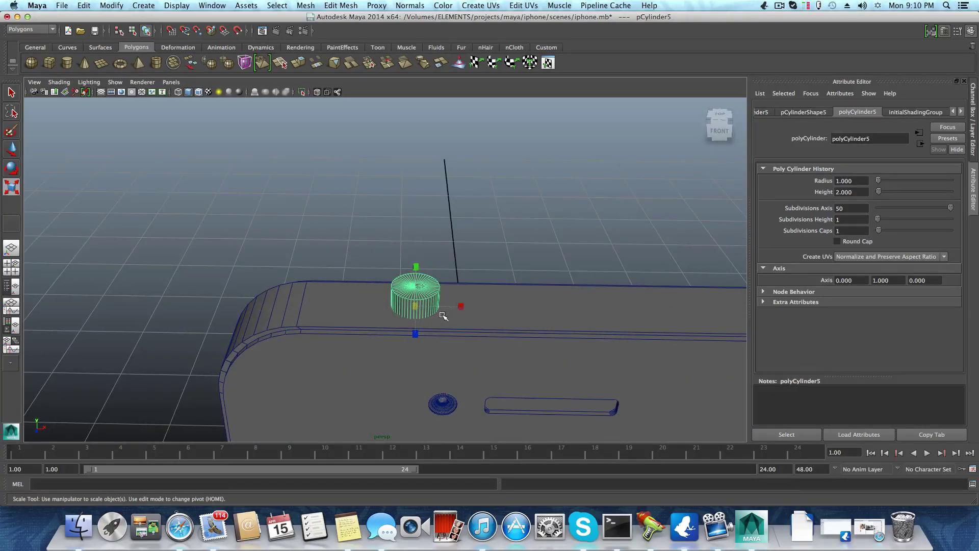
- Move the cylinder to about -1.095 in X and raise it slightly to about 4.1 in Y above the phone's top face
key("w")
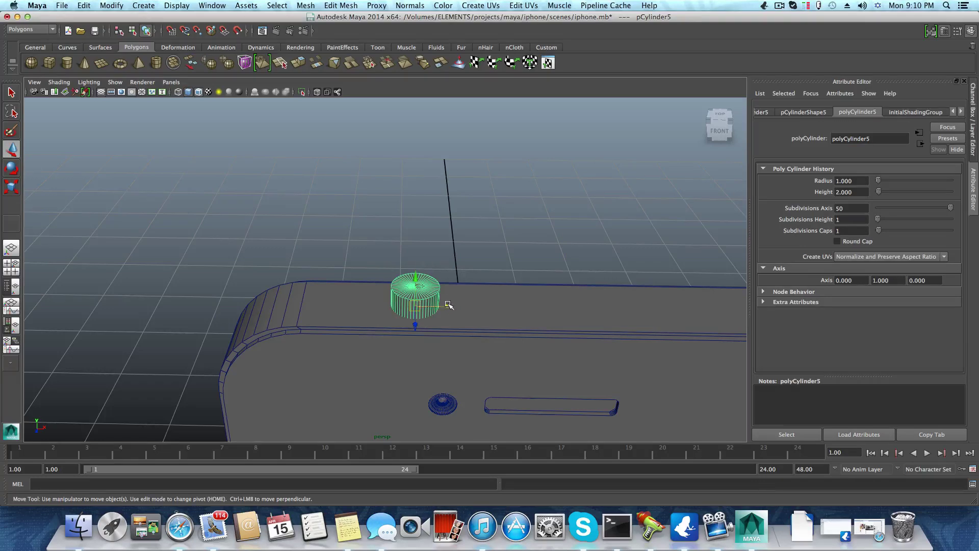
left_click_drag(452, 307, 417, 309)
middle_click_drag(454, 346, 450, 324, "alt")
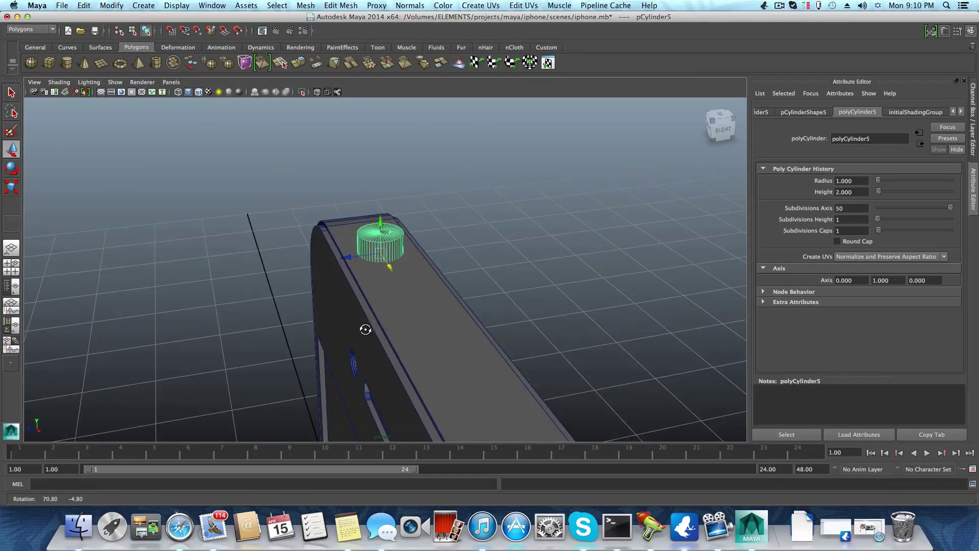
left_click_drag(377, 219, 381, 212)
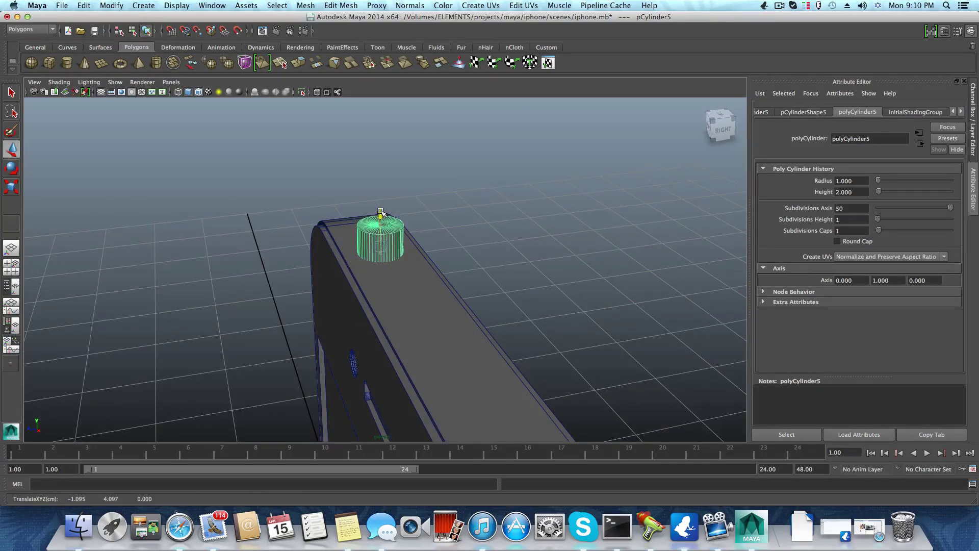
- Subtract the cylinder from the phone body with Boolean Difference
scroll(396, 283, "down", 3)
left_click_drag(393, 283, 472, 286, "alt")
scroll(293, 296, "up", 2)
middle_click_drag(289, 297, 289, 299, "alt")
left_click_drag(288, 299, 316, 229, "alt")
left_click(312, 216)
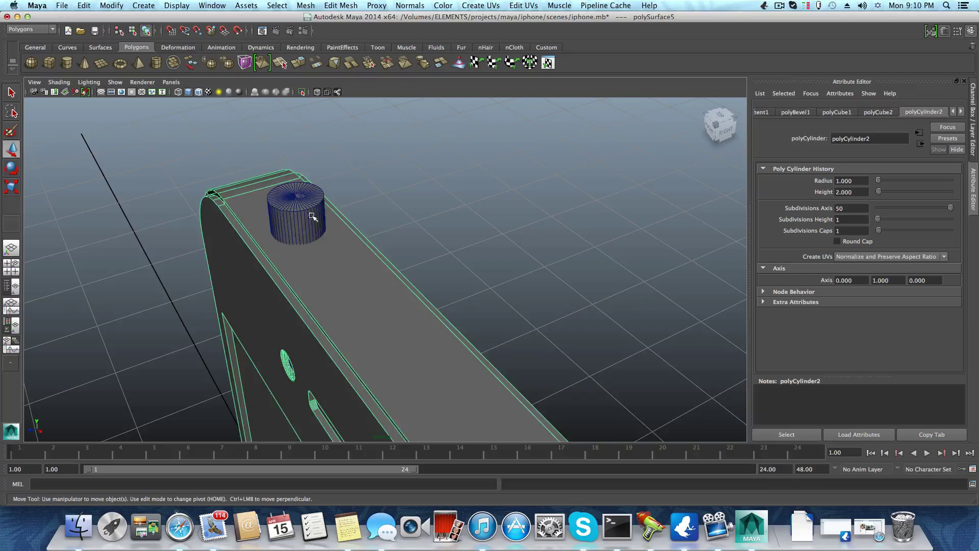
left_click(306, 220)
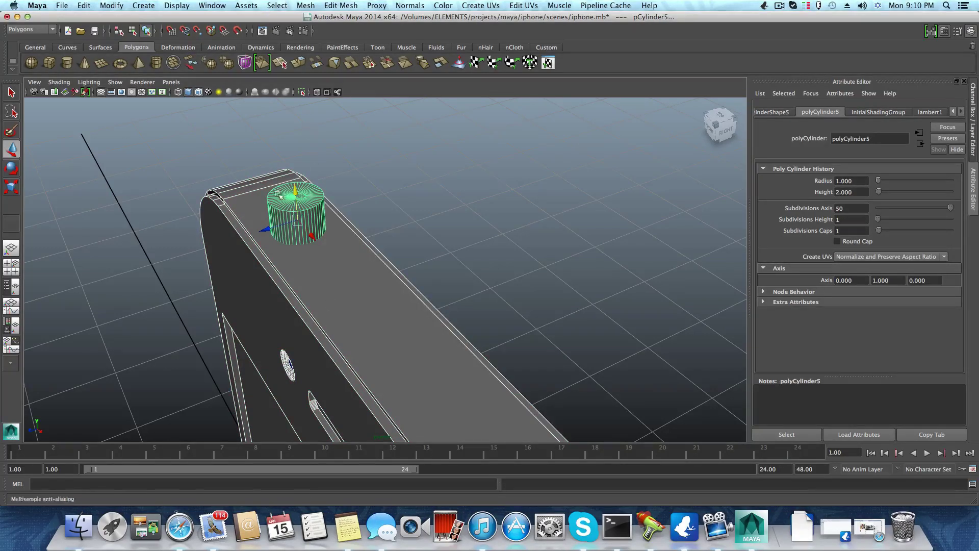
left_click(306, 5)
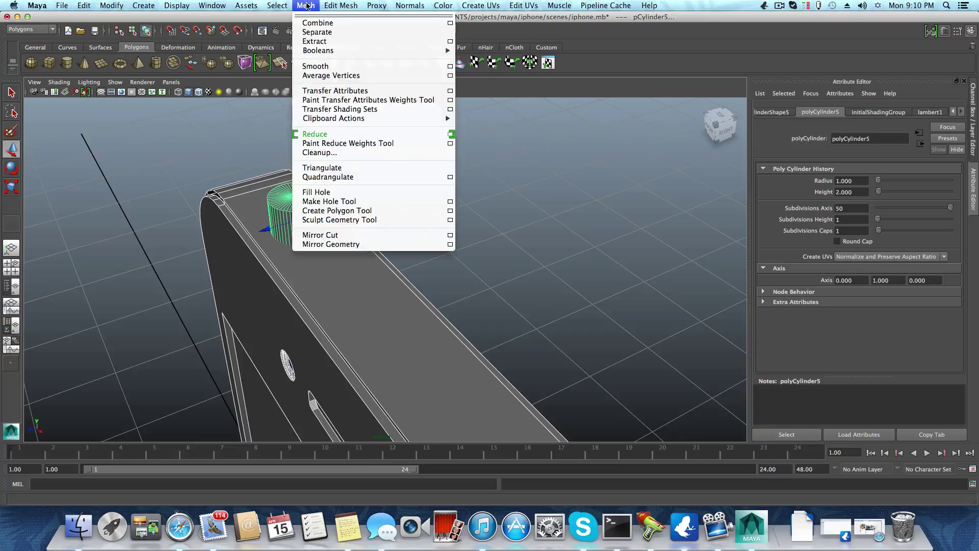
mouse_move(329, 51)
left_click(503, 70)
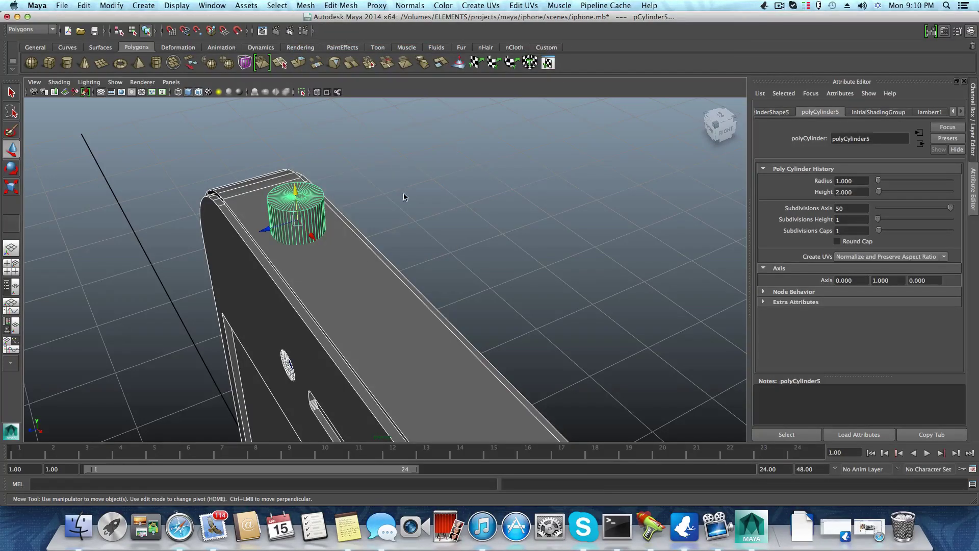
- Examine the round recess in the phone's top face and undo the Boolean Difference
left_click_drag(350, 252, 437, 323, "alt")
middle_click_drag(438, 323, 394, 388, "alt")
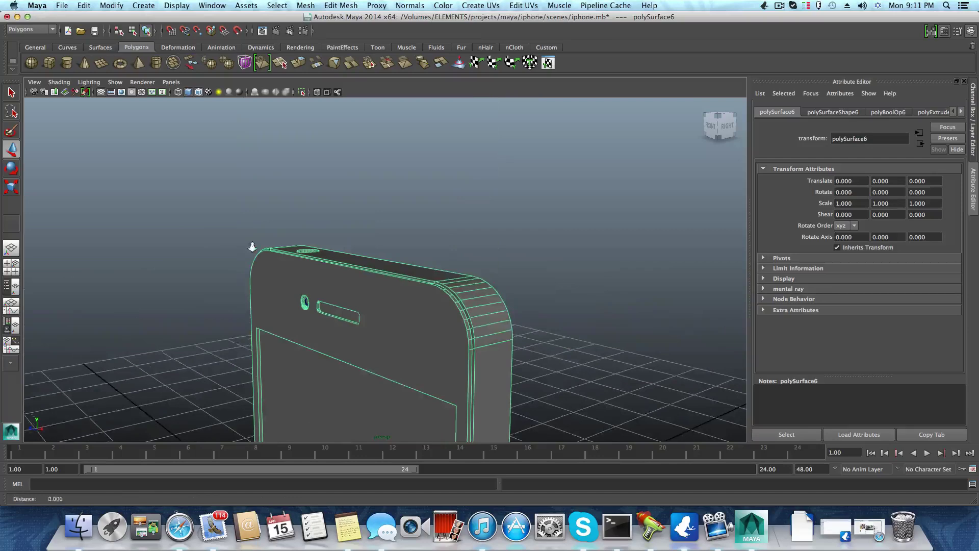
right_click_drag(252, 247, 337, 256, "alt")
left_click_drag(336, 255, 367, 273, "alt")
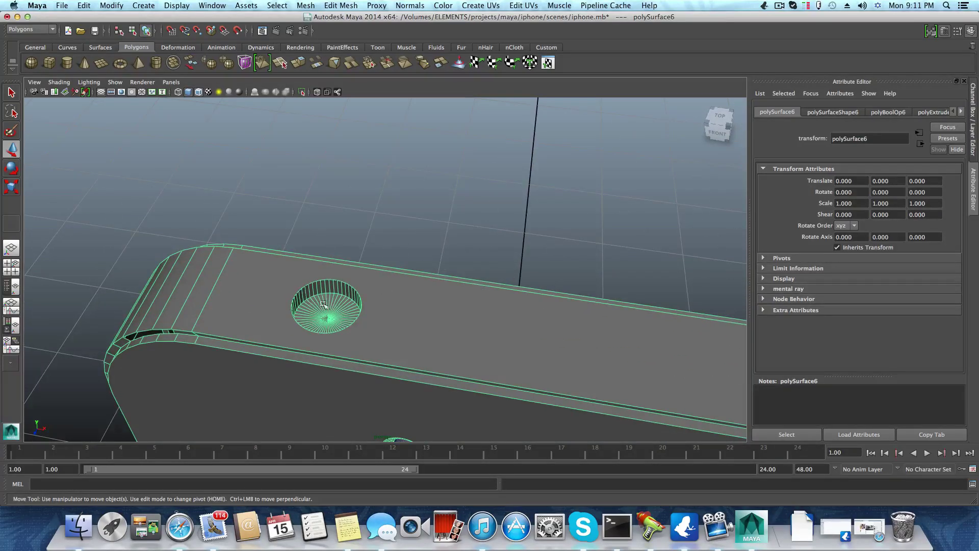
left_click_drag(401, 308, 337, 298, "alt")
middle_click_drag(319, 281, 363, 308, "alt")
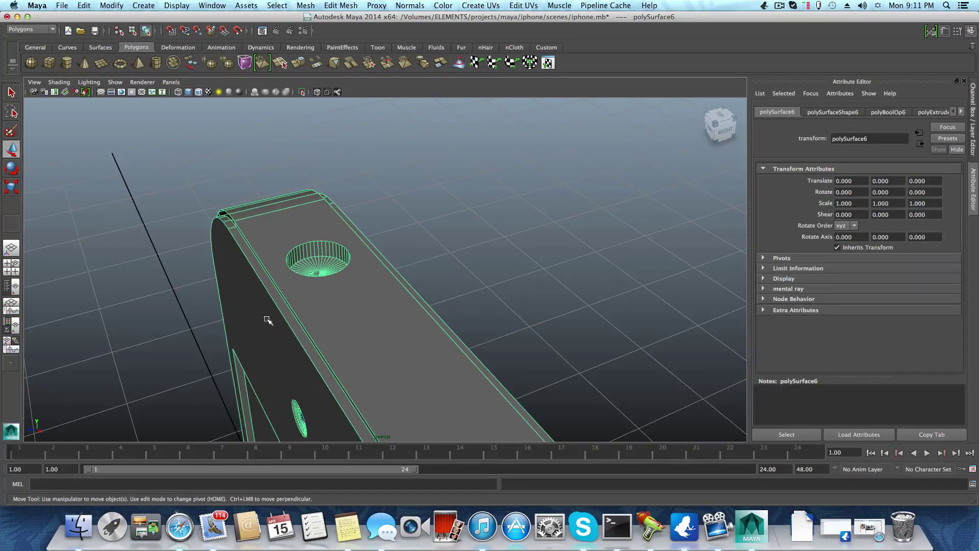
scroll(324, 325, "down", 3)
middle_click_drag(353, 341, 274, 300, "alt")
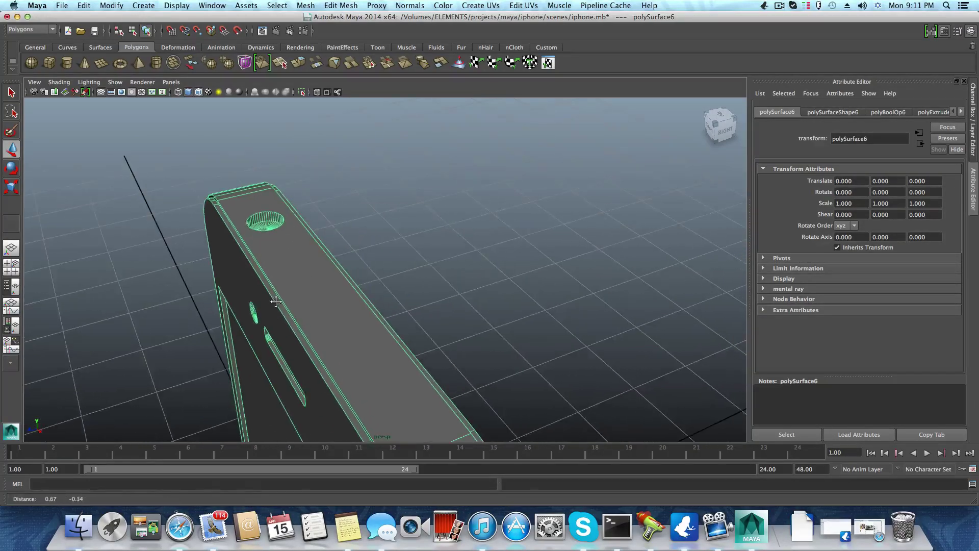
key("z")
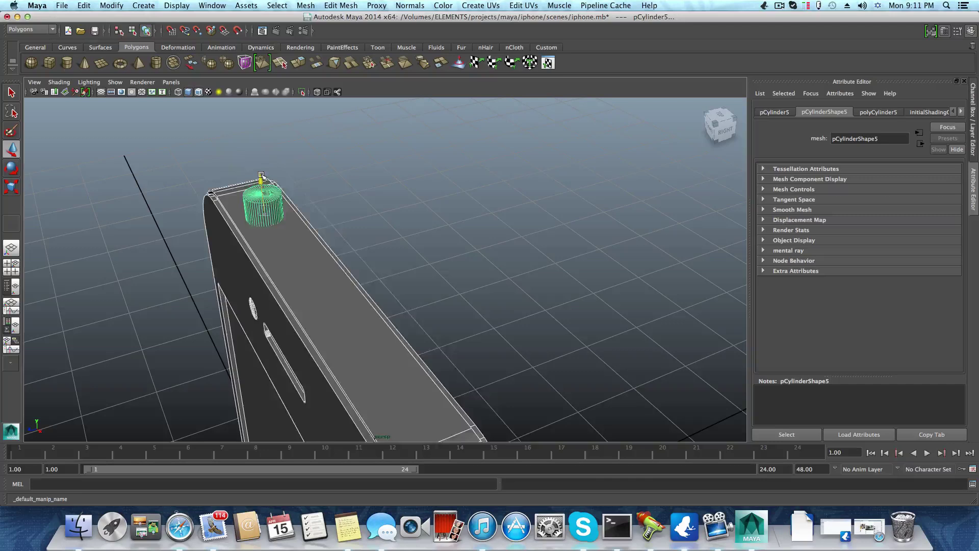
- Move the cylinder straight up, well clear of the phone's top face
left_click(295, 197)
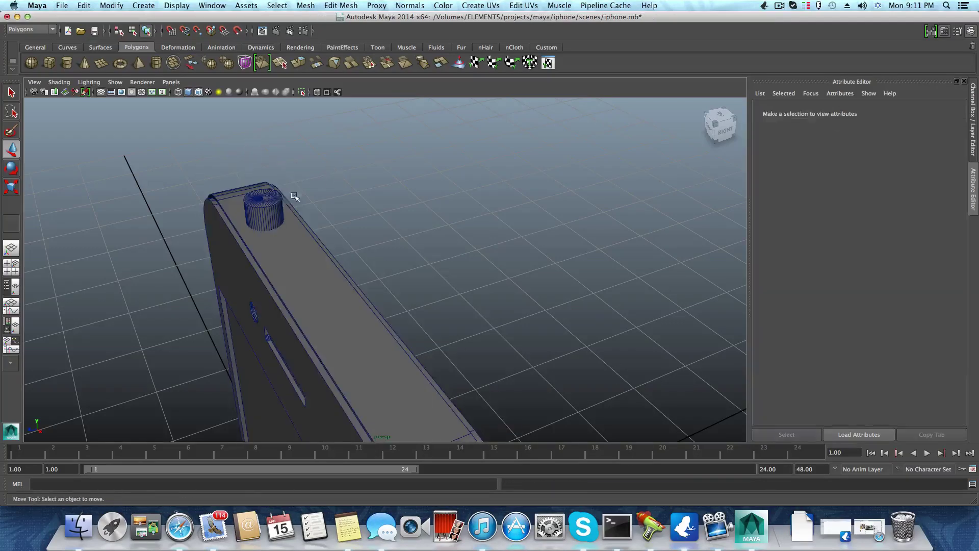
left_click(266, 200)
left_click_drag(265, 176, 265, 97)
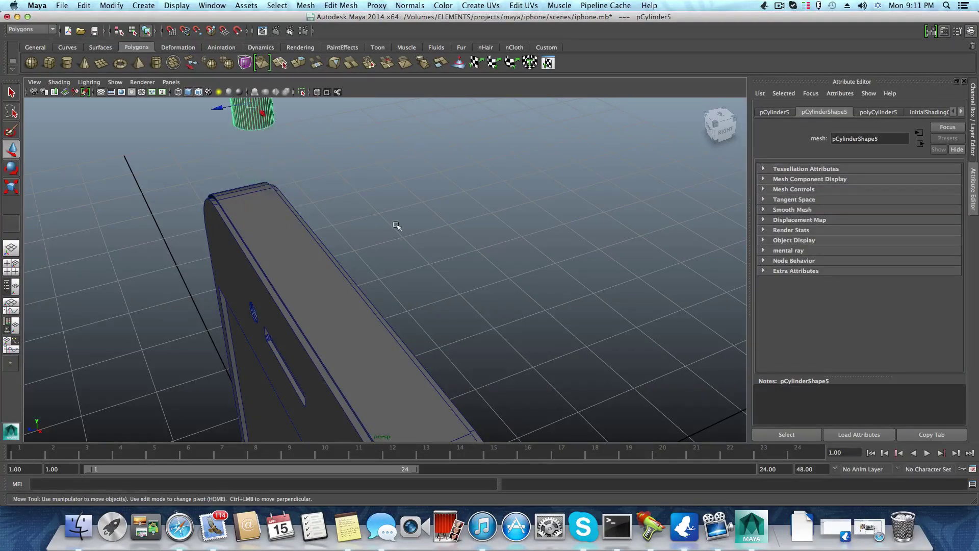
left_click_drag(266, 261, 485, 266, "alt")
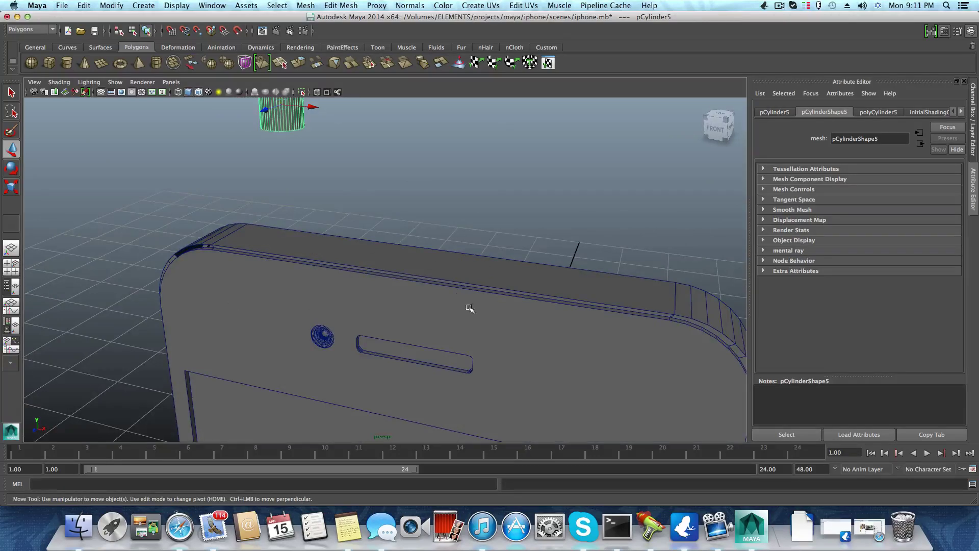
right_click_drag(470, 309, 335, 275, "alt")
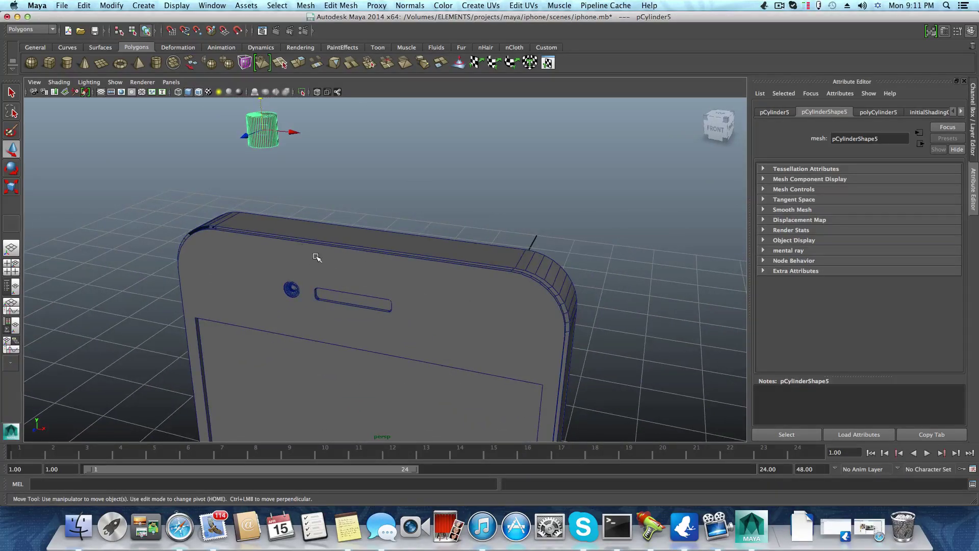
left_click_drag(317, 258, 439, 273, "alt")
left_click_drag(479, 304, 333, 297, "alt")
right_click(341, 289)
left_click(341, 311)
left_click(340, 310)
middle_click_drag(303, 263, 304, 305, "alt")
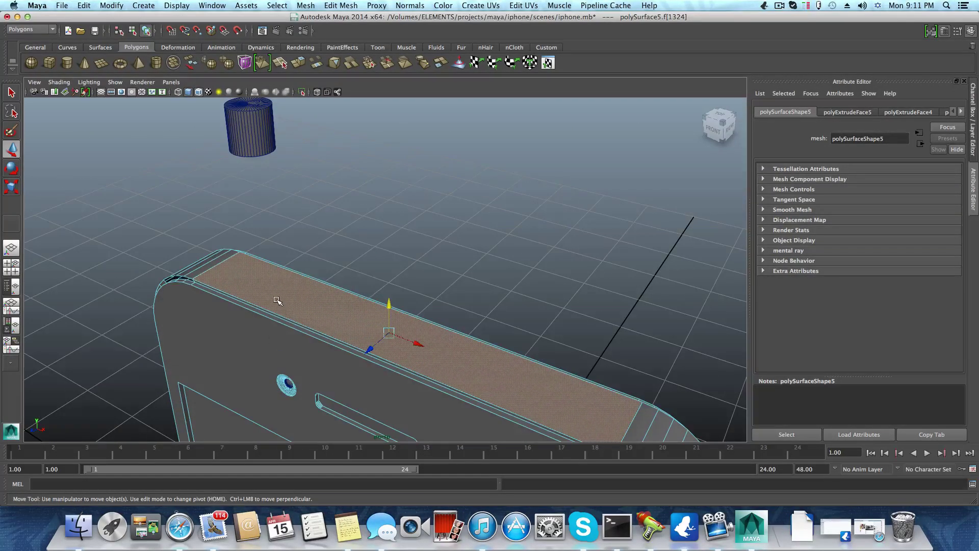
left_click(404, 248)
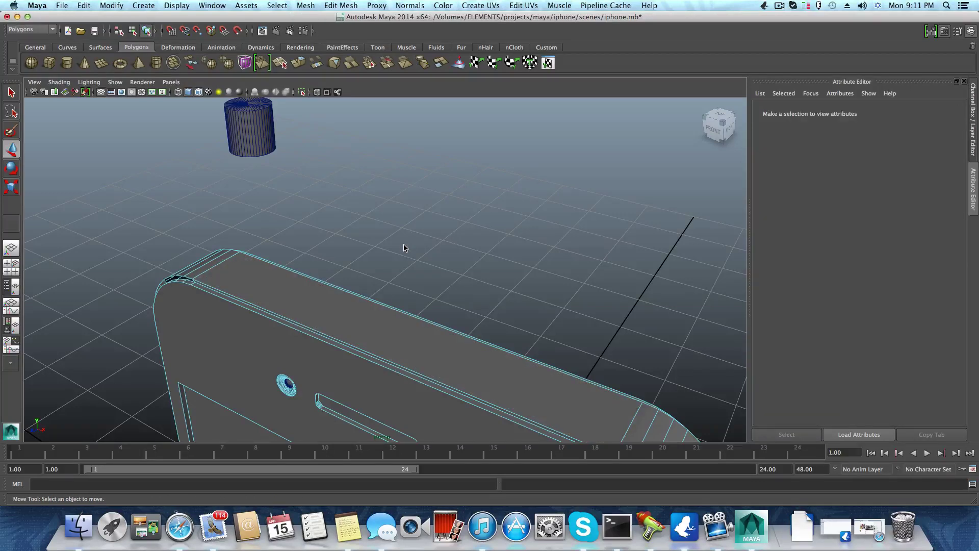
key("F8")
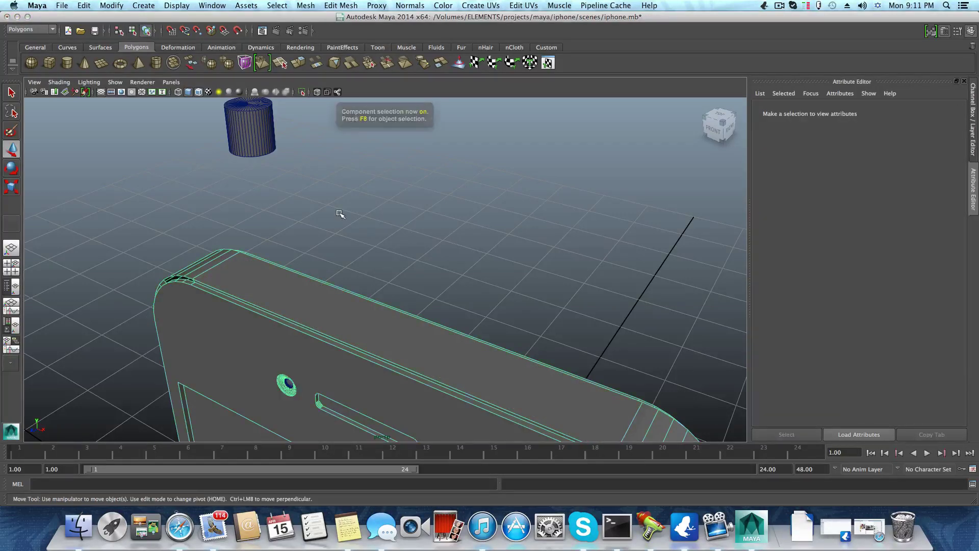
- Create a polygon plane and move it straight up to just above the phone's top face
left_click(103, 66)
scroll(339, 280, "down", 6)
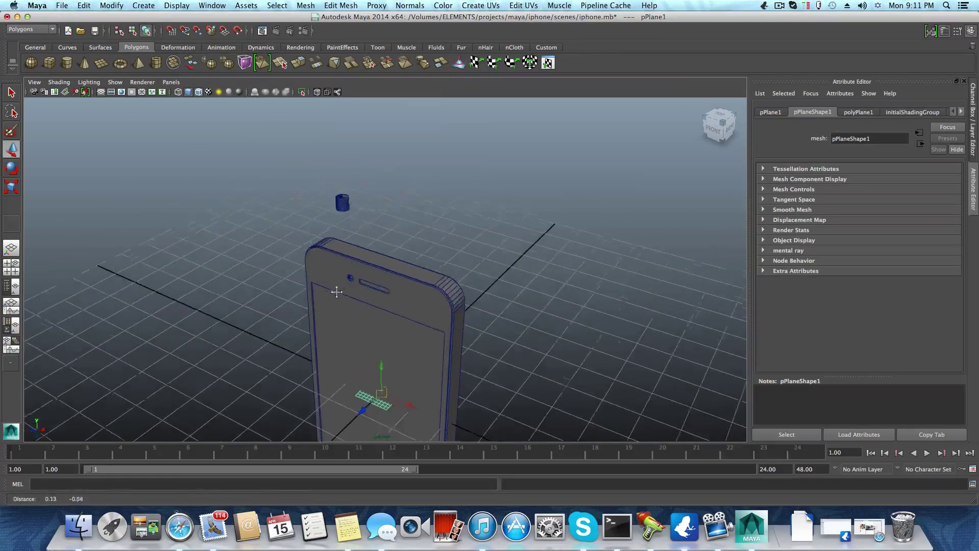
middle_click_drag(336, 292, 333, 286, "alt")
left_click_drag(377, 356, 373, 207)
right_click_drag(384, 257, 443, 267, "alt")
middle_click_drag(443, 267, 412, 329, "alt")
right_click_drag(419, 309, 442, 304, "alt")
left_click_drag(409, 298, 358, 289, "alt")
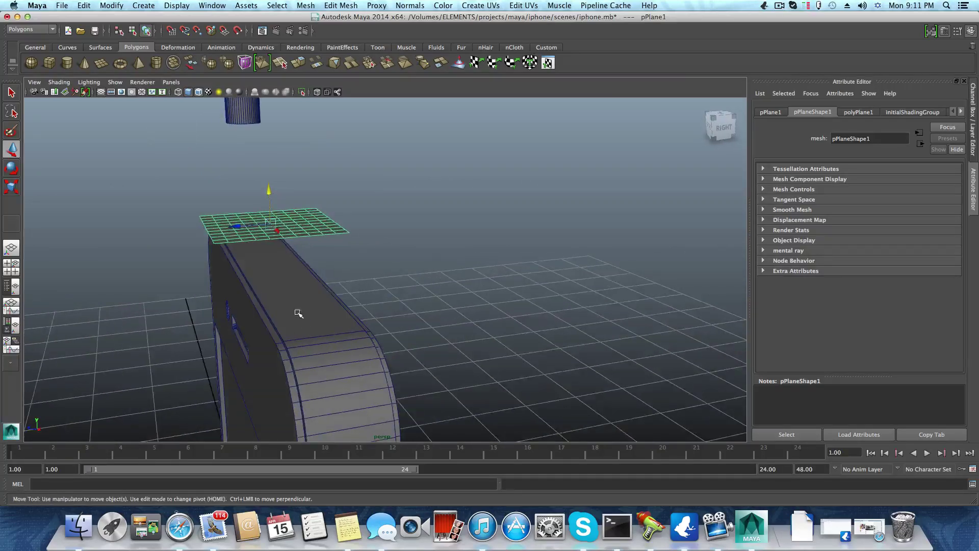
left_click_drag(312, 326, 175, 262, "alt")
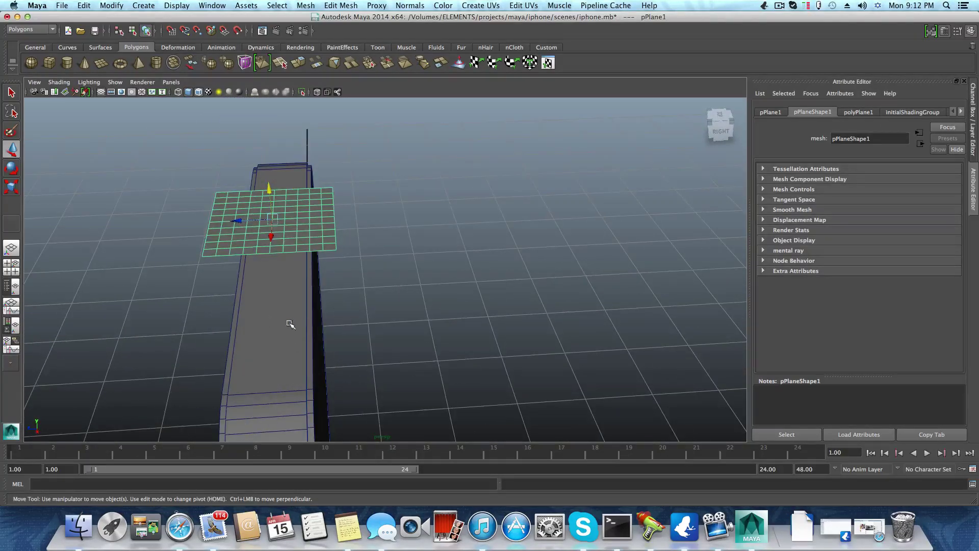
- Set the plane's Subdivisions Width and Height to 1 and scale it into a long narrow strip matching the phone's flat top face
left_click(863, 112)
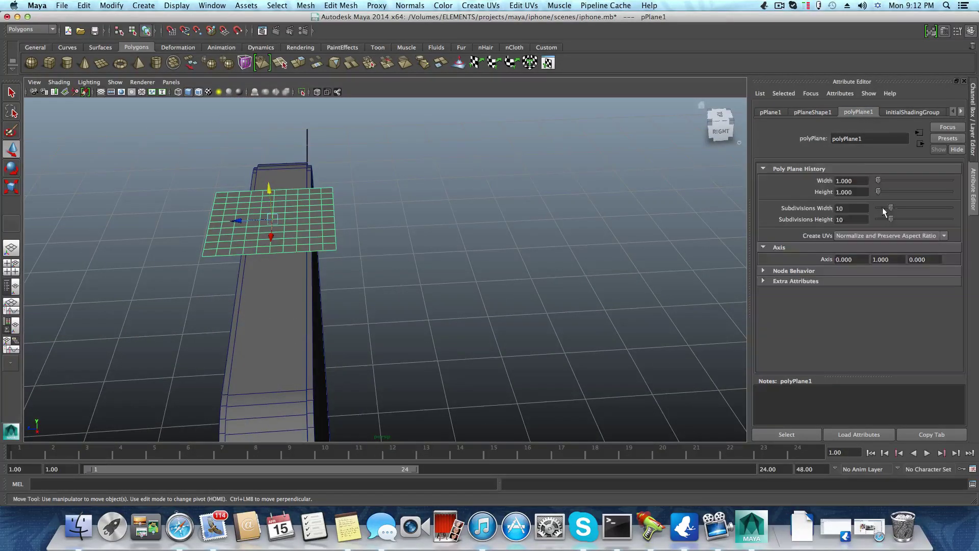
mouse_move(889, 207)
left_mouse_down()
mouse_move(863, 210)
mouse_move(886, 218)
left_mouse_up()
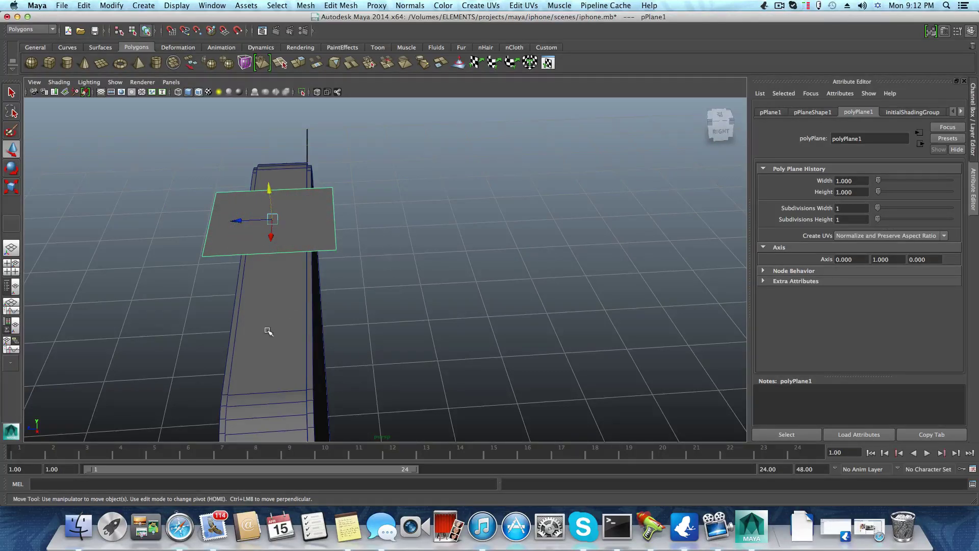
left_click_drag(268, 332, 250, 276, "alt")
key("r")
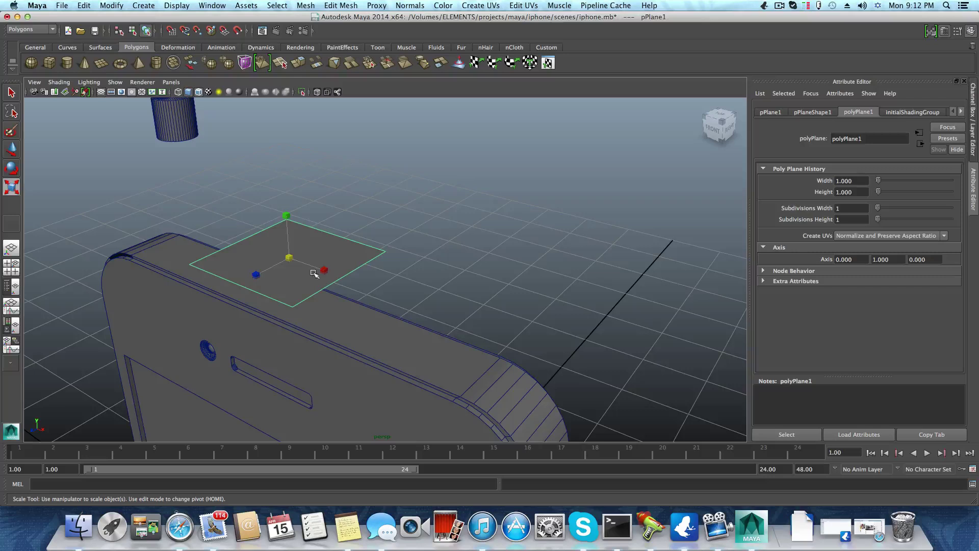
left_click_drag(314, 273, 393, 310)
- Lower the cylinder until it passes through the plane near the camera-side end
left_click(299, 155)
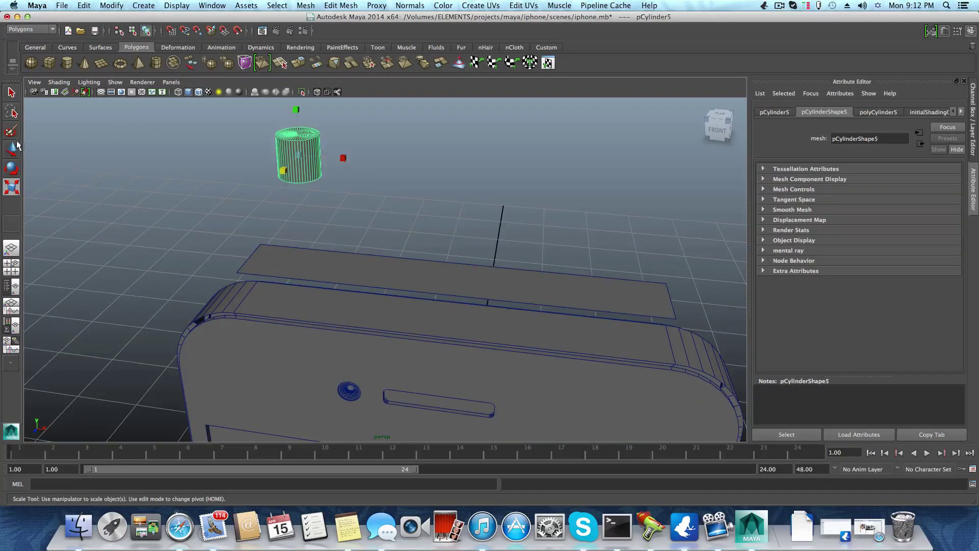
key("w")
left_click_drag(301, 121, 420, 240)
- Subtract the cylinder from the plane with Boolean Difference
left_click(404, 246)
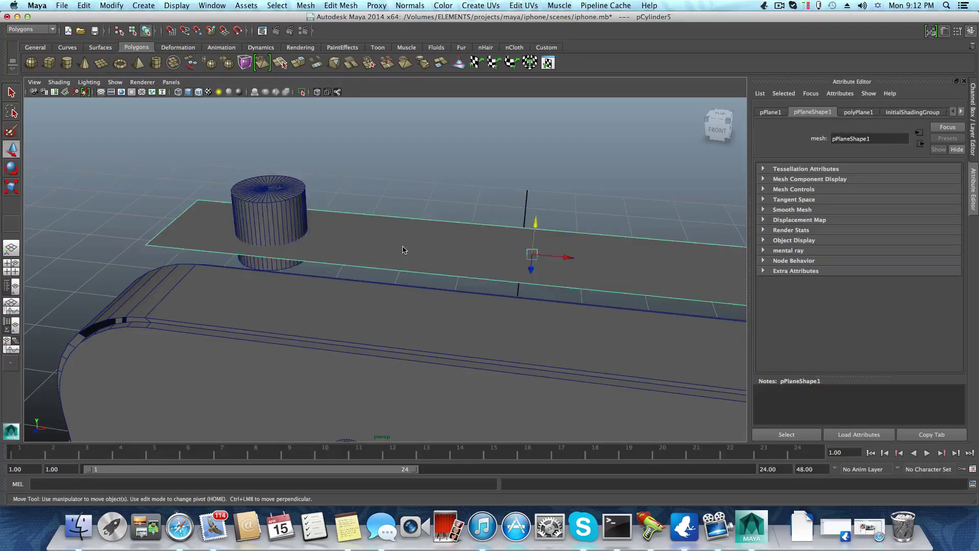
left_click(284, 205)
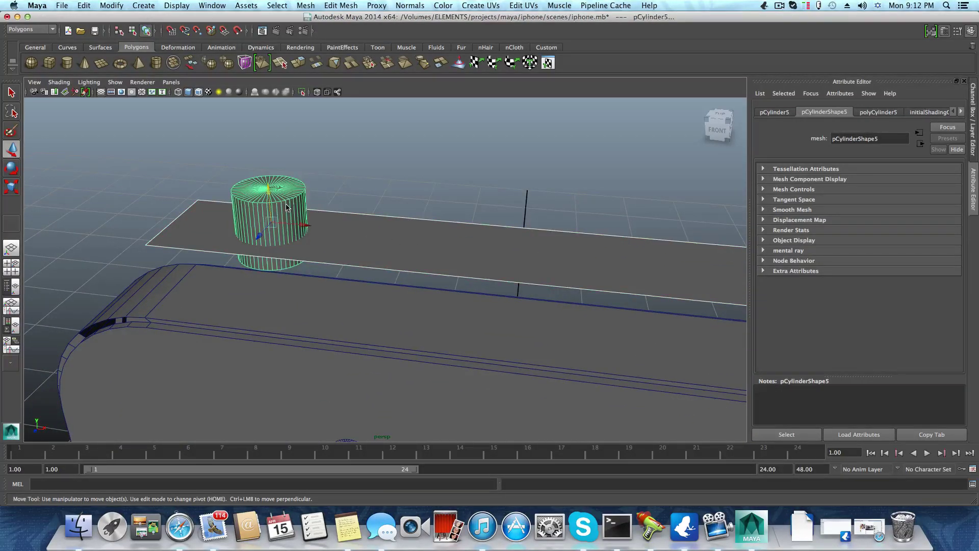
left_click(301, 6)
mouse_move(338, 53)
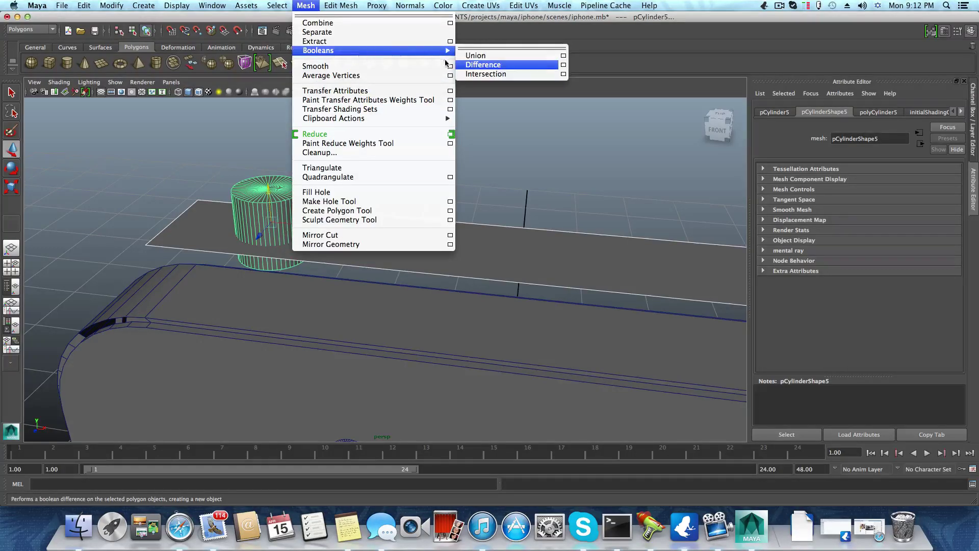
left_click(485, 64)
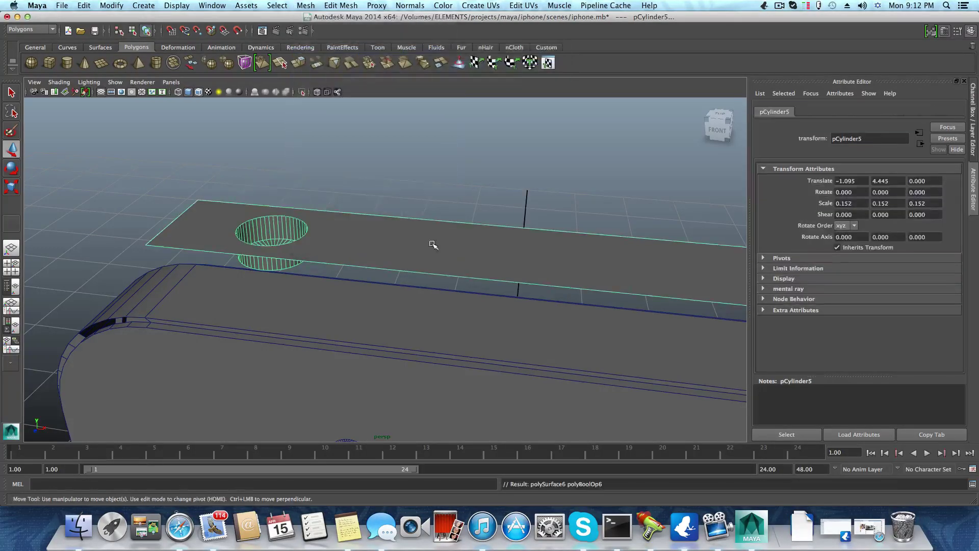
left_click_drag(433, 245, 230, 161, "alt")
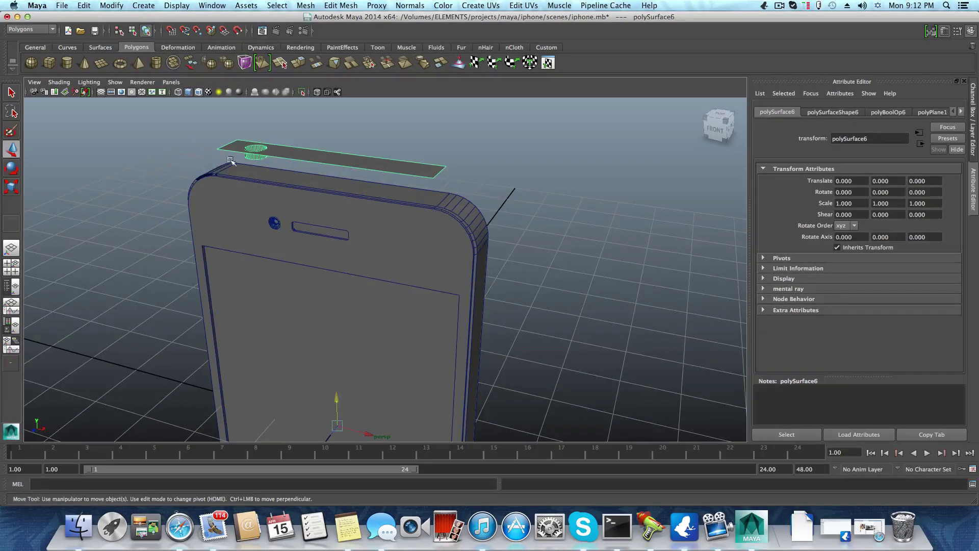
- Delete the flat top face of the phone body beneath the plane
left_click_drag(257, 205, 282, 230, "alt")
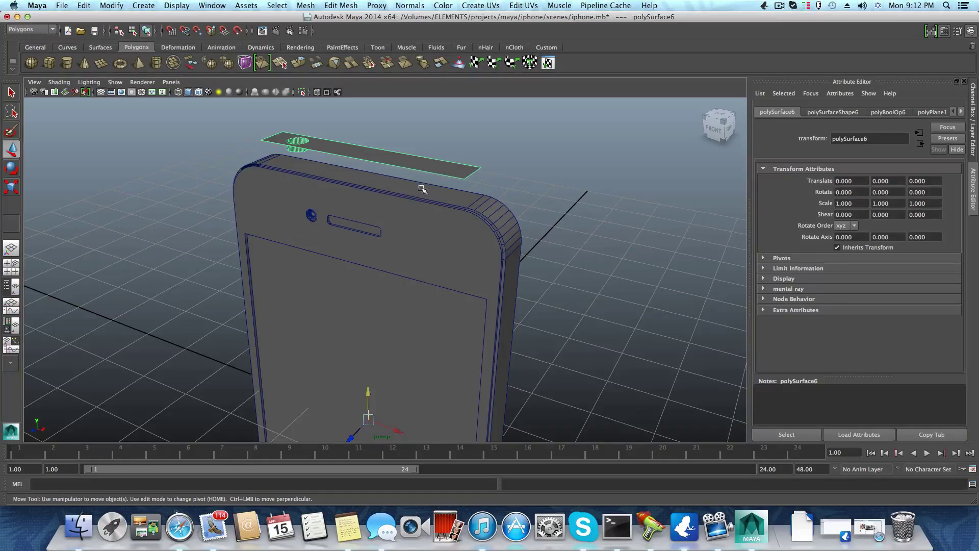
left_click_drag(498, 264, 375, 221, "alt")
middle_click_drag(376, 221, 412, 320, "alt")
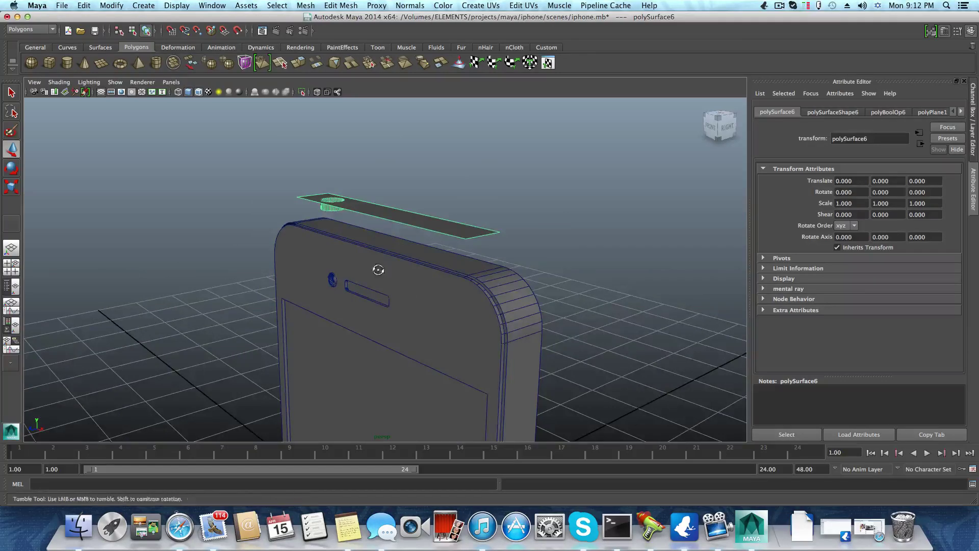
left_click_drag(378, 269, 317, 276, "alt")
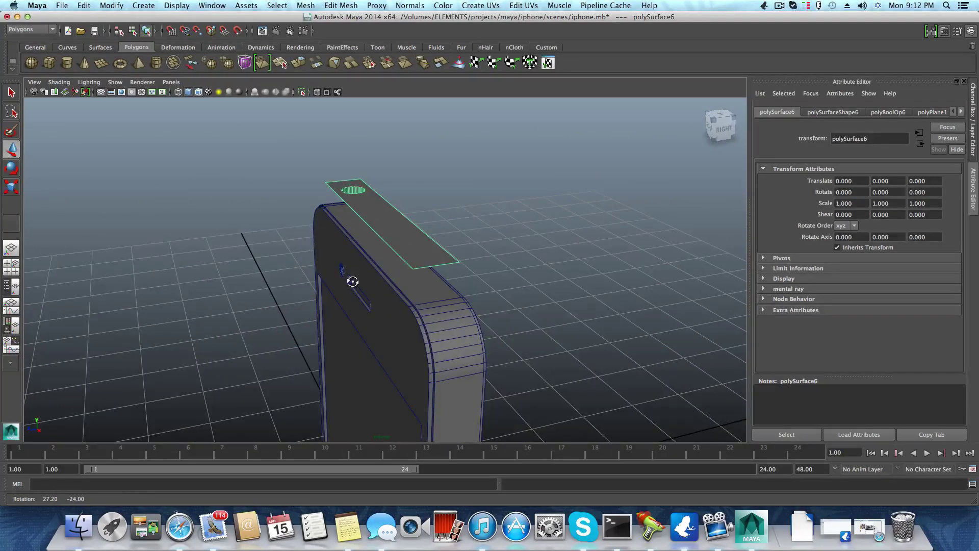
left_click(408, 288)
right_click_drag(407, 289, 413, 301)
left_click(414, 294)
key("Delete")
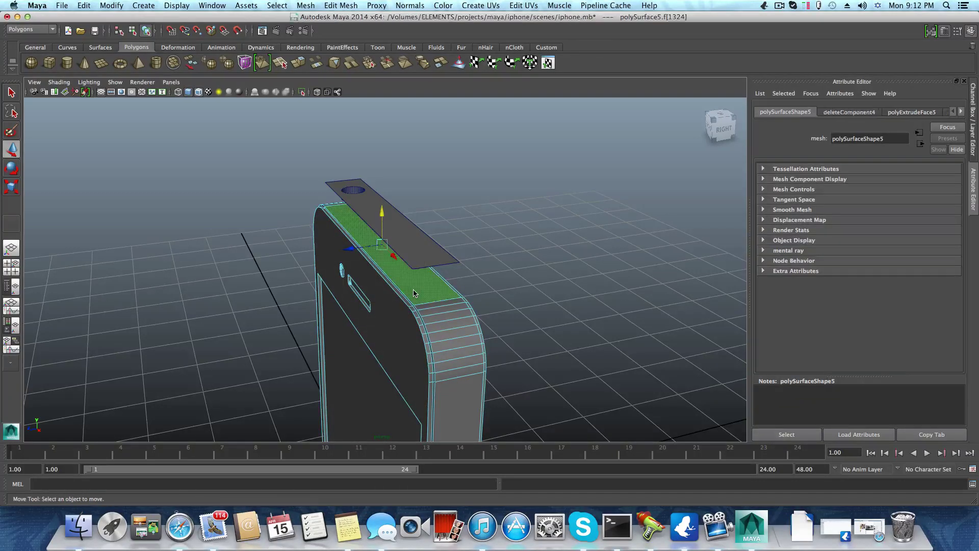
- Center the pivot of the plane with the round recess above the phone
left_click(417, 249)
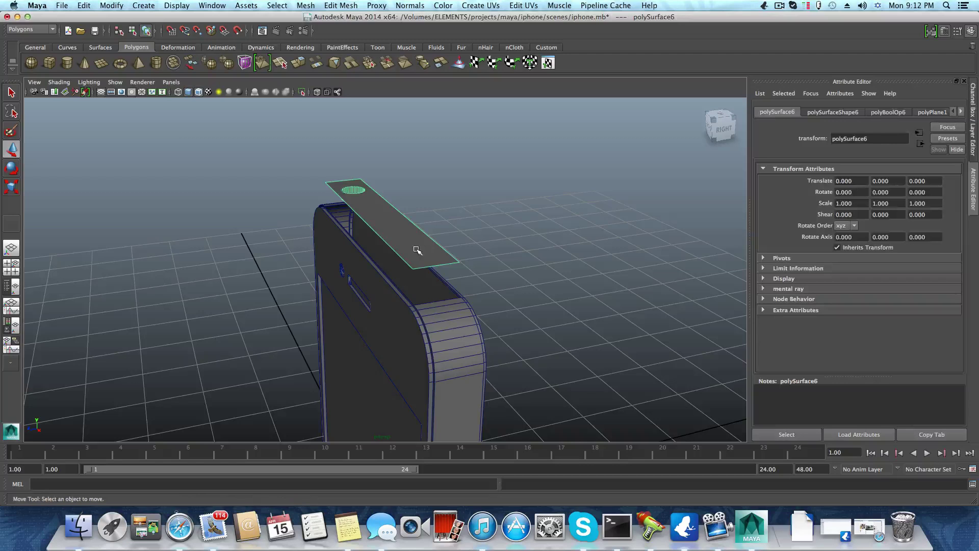
key("F8")
left_click(4, 150)
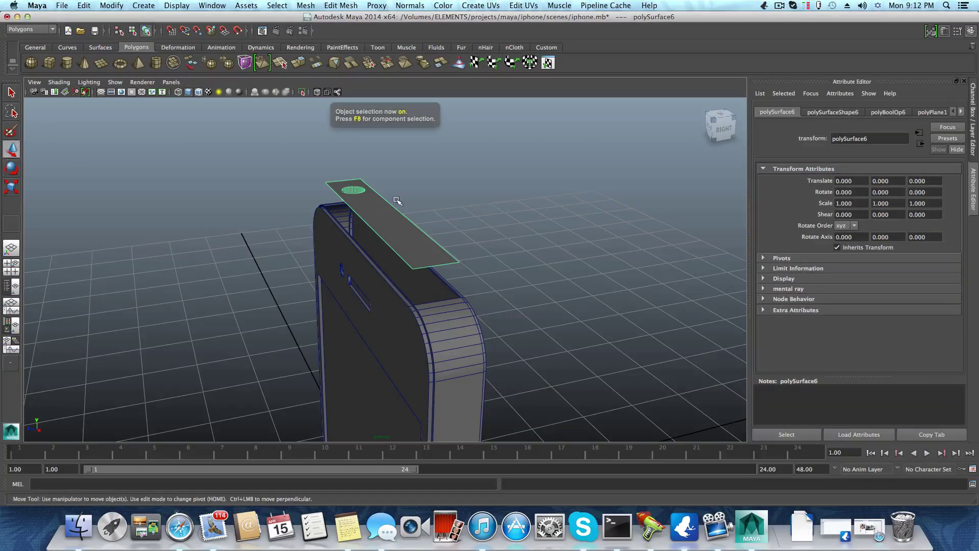
left_click(116, 5)
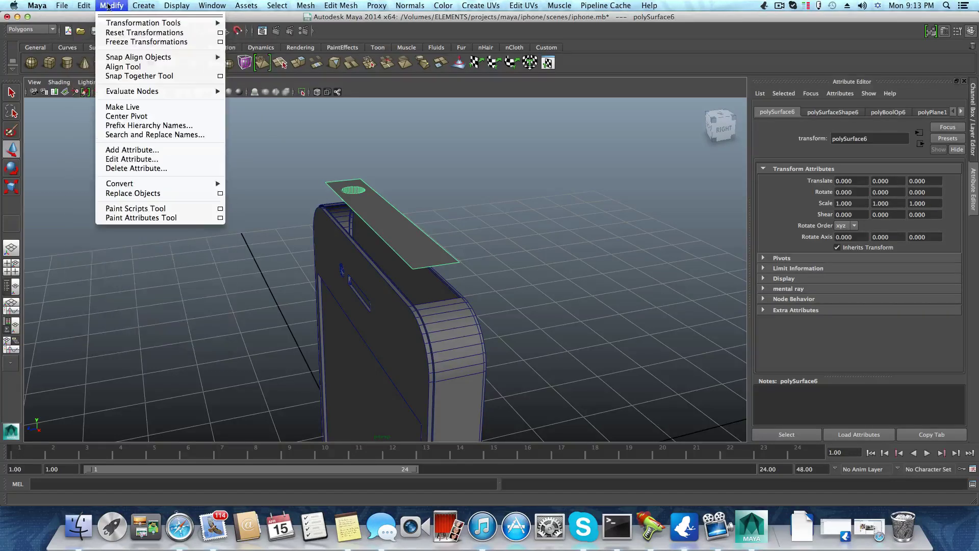
left_click(126, 116)
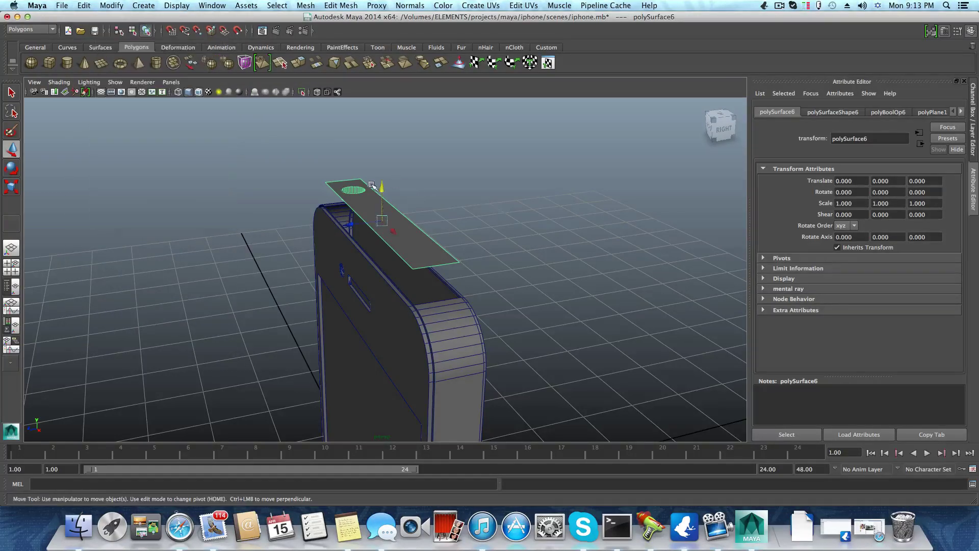
- Lower the recessed plane to about -0.344 in Translate Y so it sits in the phone's open top
left_click_drag(382, 185, 448, 208)
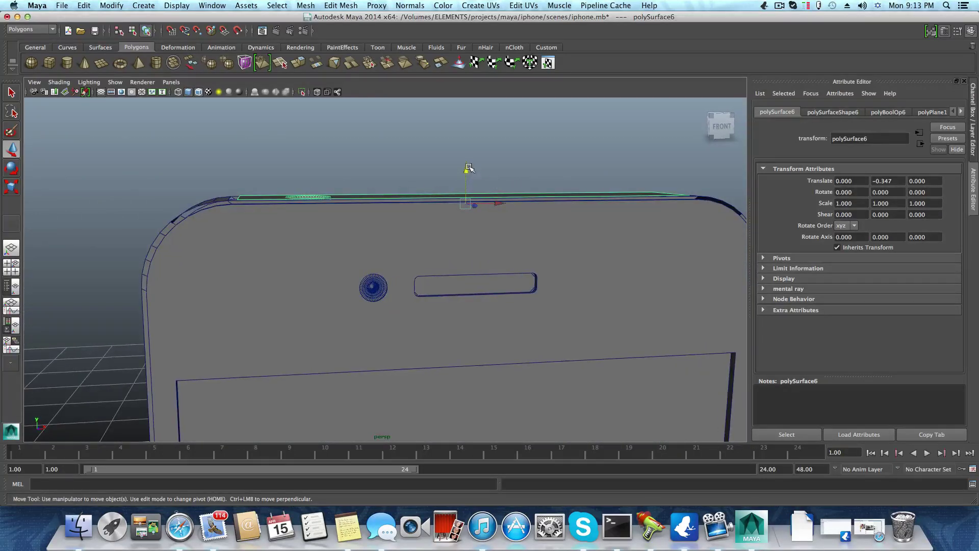
left_click_drag(469, 167, 467, 167)
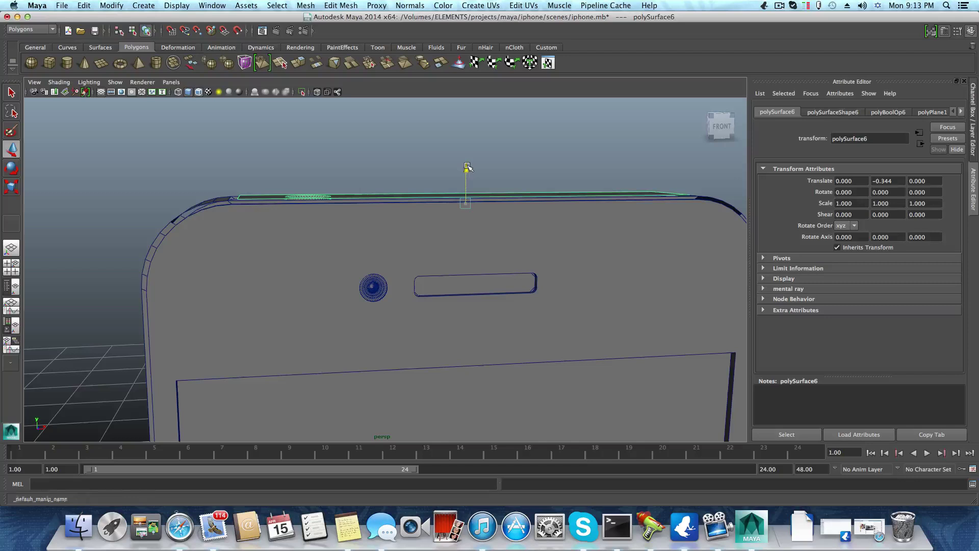
left_click_drag(505, 195, 356, 205, "alt")
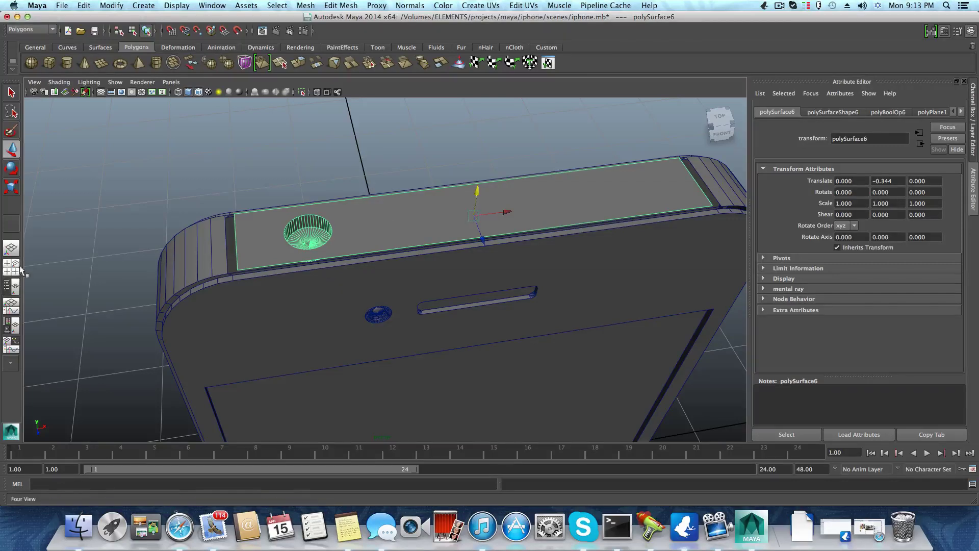
- Fine-tune the plane's height in the front view to about -0.355 in Translate Y, level with the phone's top edge
left_click(11, 262)
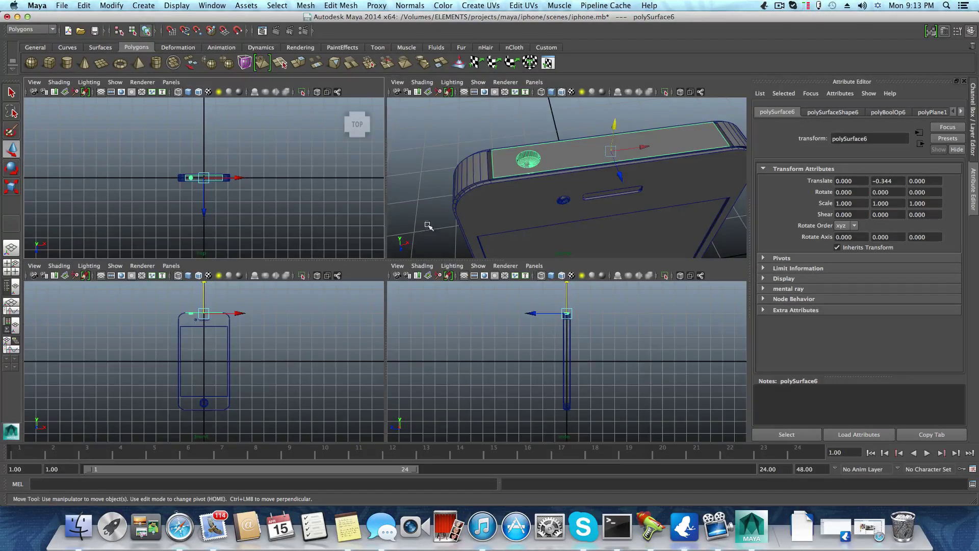
scroll(220, 313, "up", 10)
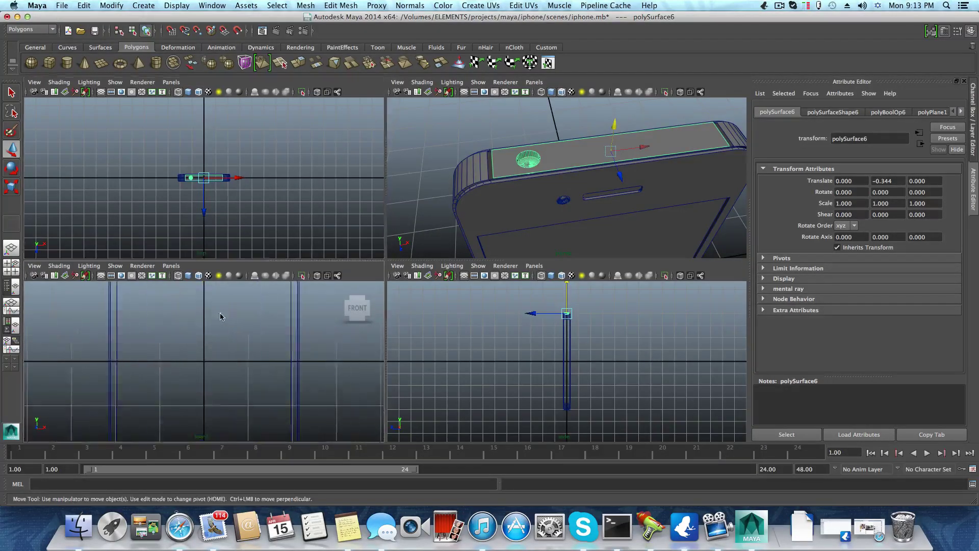
middle_click_drag(219, 313, 229, 405, "alt")
scroll(229, 405, "down", 4)
scroll(207, 298, "up", 4)
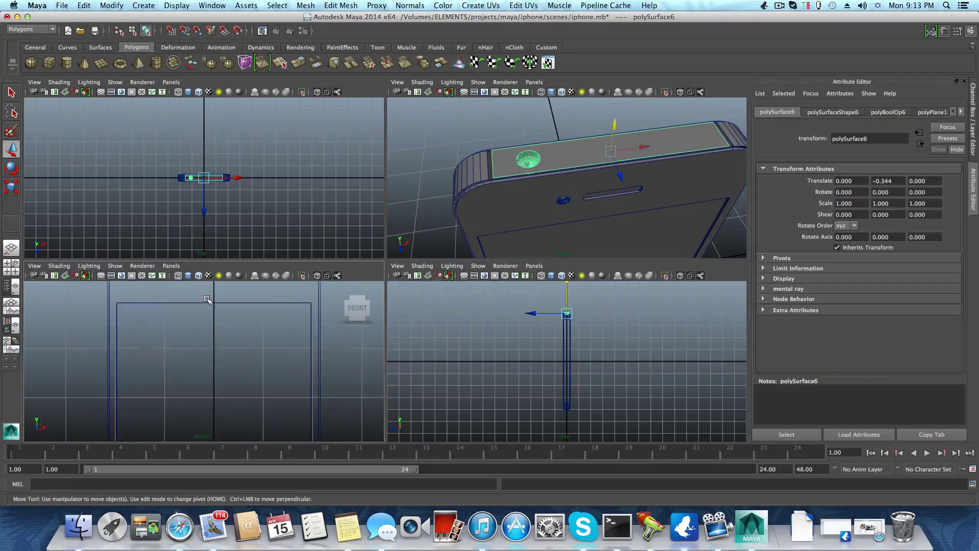
middle_click_drag(207, 298, 219, 367, "alt")
key("space")
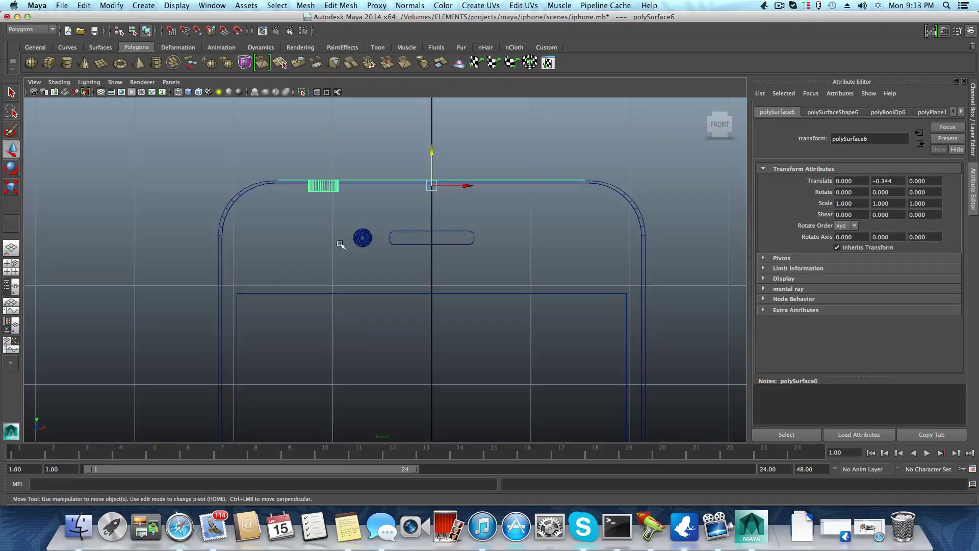
middle_click_drag(339, 241, 311, 303, "alt")
scroll(343, 263, "up", 4)
left_click_drag(412, 210, 407, 210)
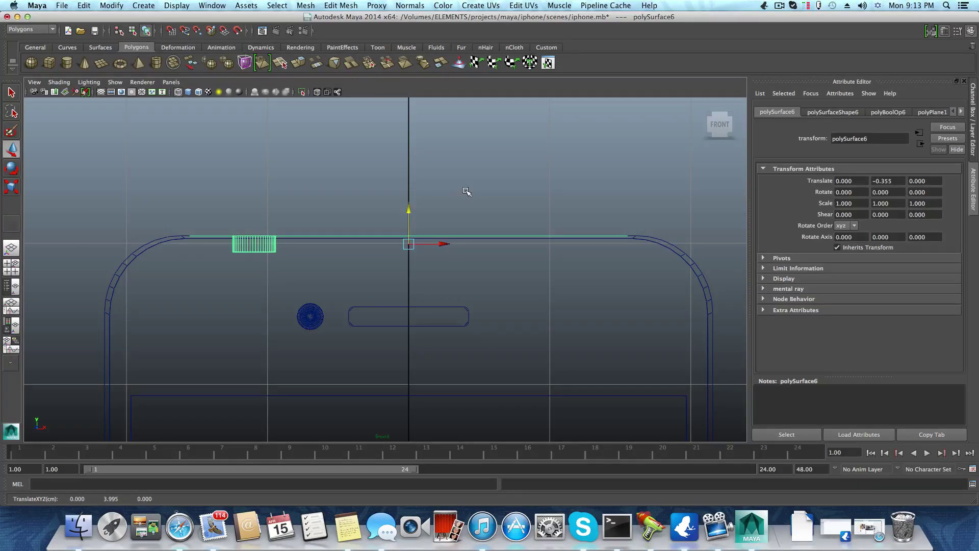
- Snap the plane's two corner vertices at the hole end to the adjacent corners of the phone body's opening
key("space")
key("space")
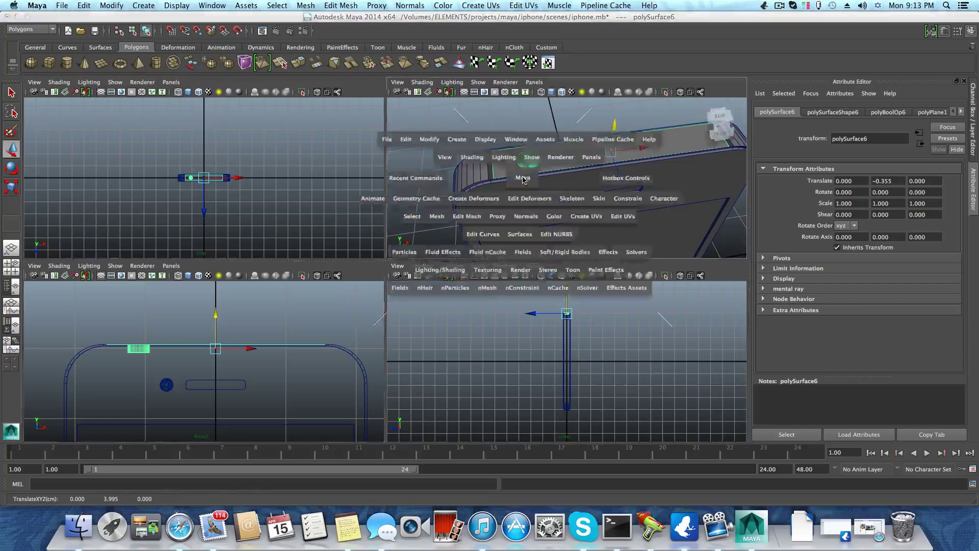
scroll(440, 217, "up", 3)
middle_click_drag(440, 217, 460, 215, "alt")
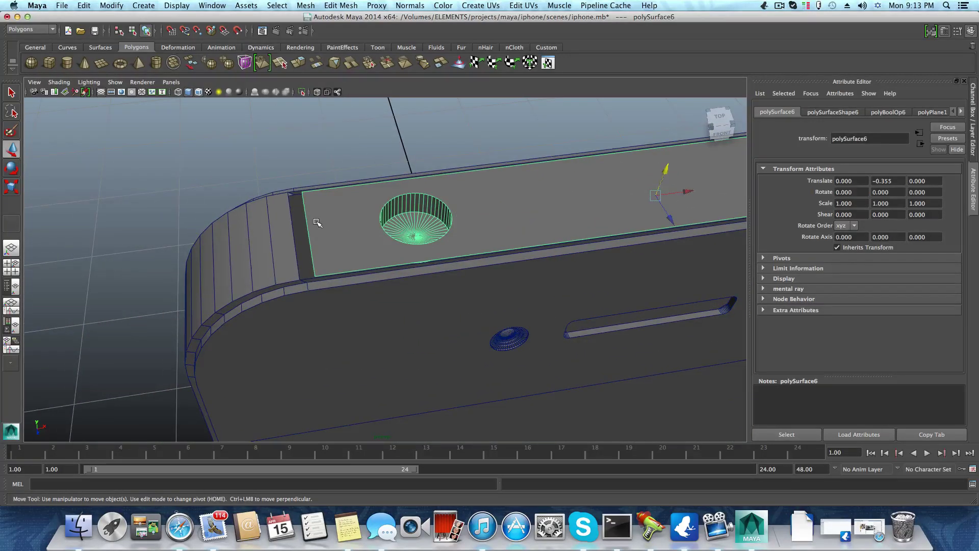
right_click_drag(317, 223, 305, 193)
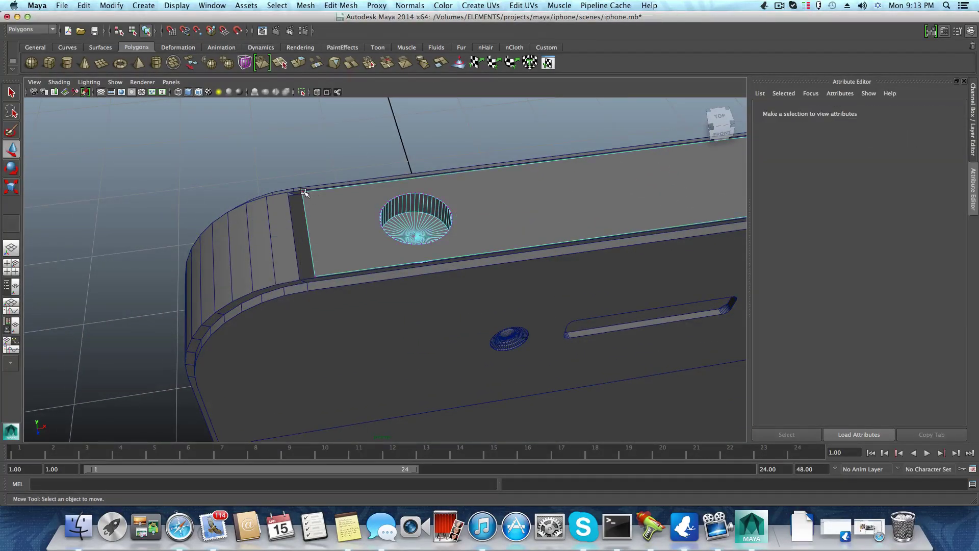
left_click(303, 192)
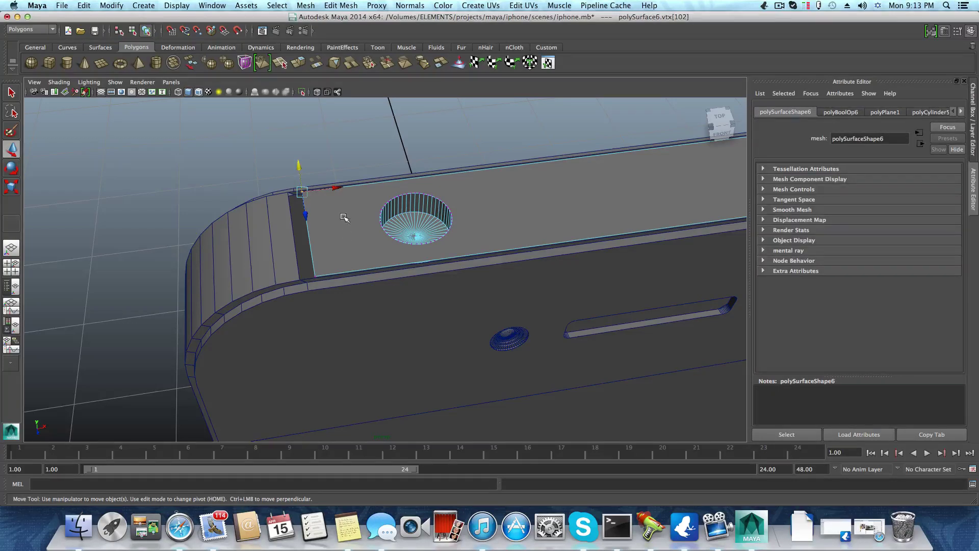
left_click_drag(337, 188, 334, 189)
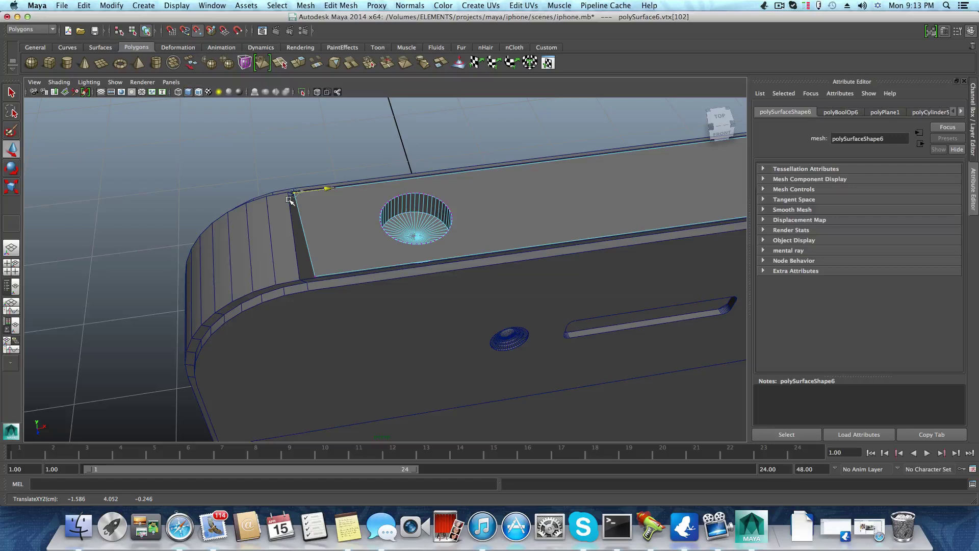
left_click_drag(295, 194, 287, 194)
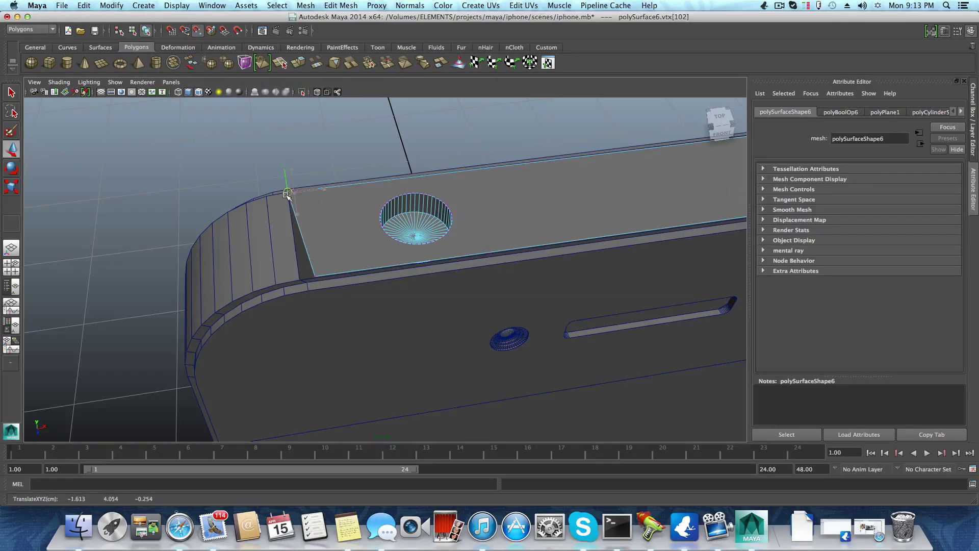
left_click(316, 276)
left_click_drag(317, 276, 299, 281)
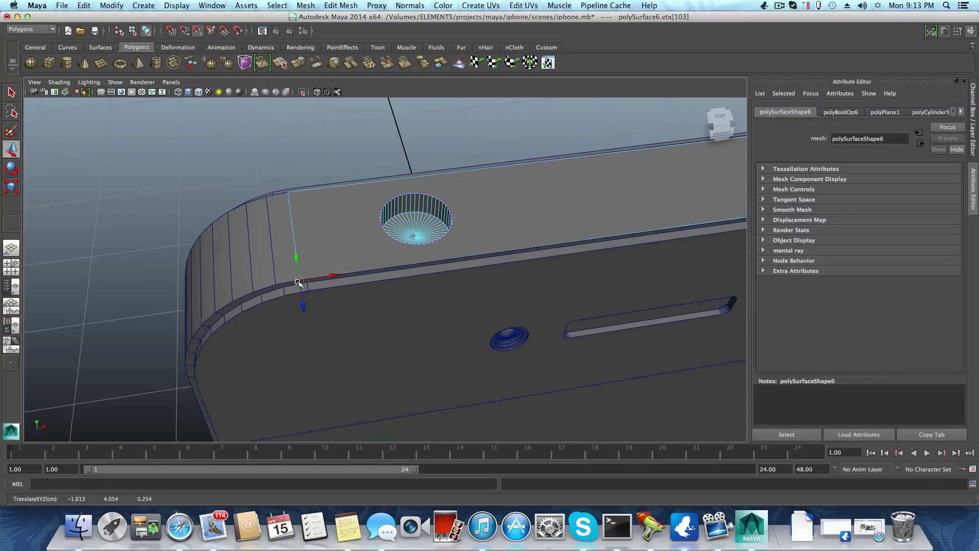
- Snap the plane's two corner vertices at the end opposite the hole to the matching body vertices
middle_click_drag(551, 245, 464, 305, "alt")
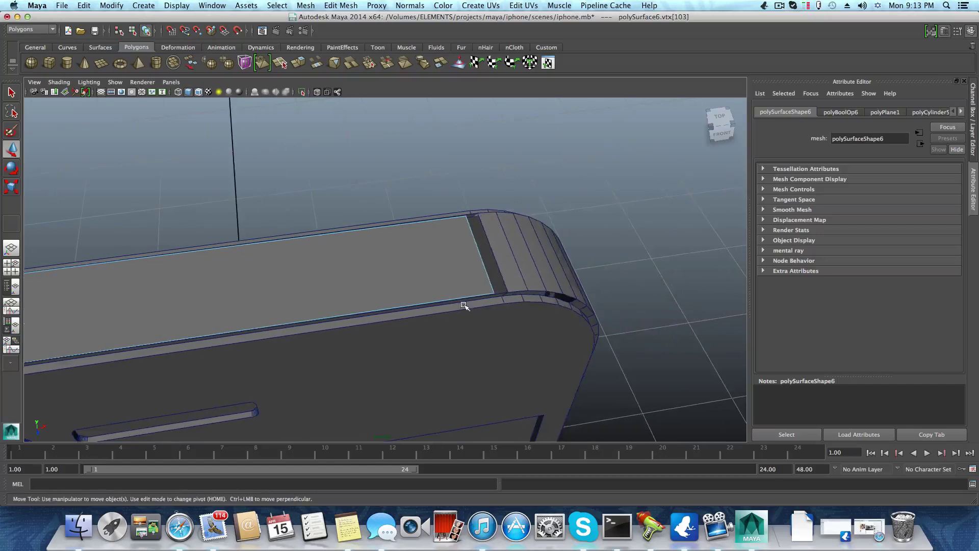
left_click(465, 217)
key("v")
left_click_drag(465, 218, 478, 212)
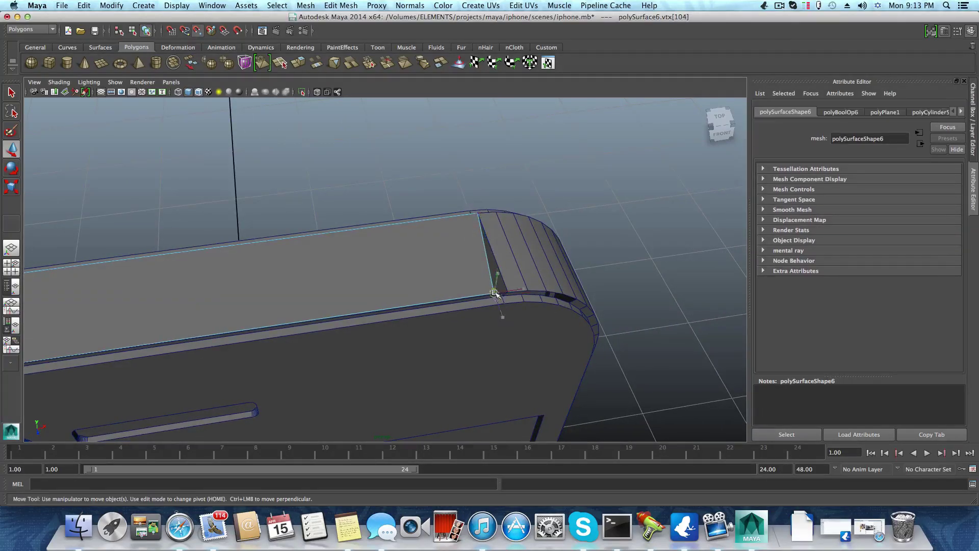
left_click_drag(494, 293, 322, 251)
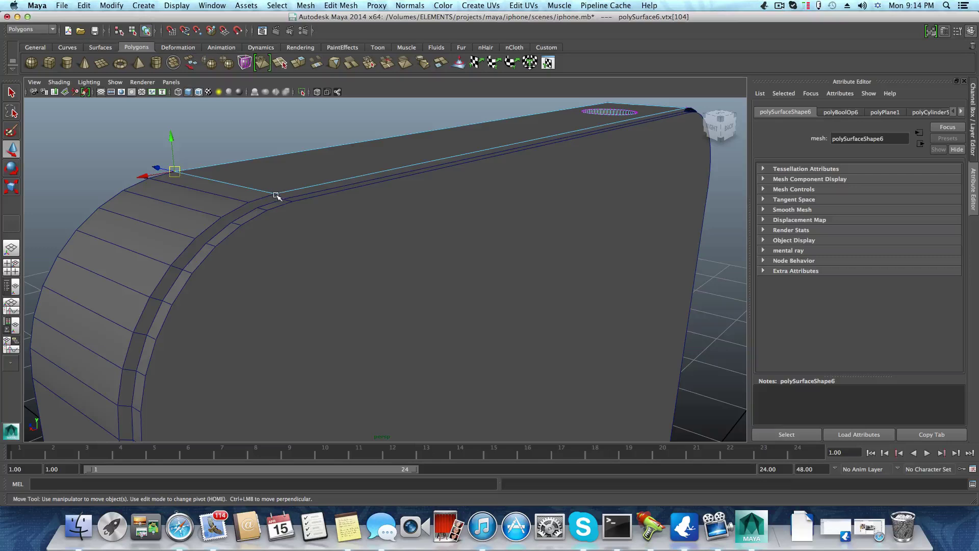
- Combine the recessed top plane and the phone body into one mesh
key("F8")
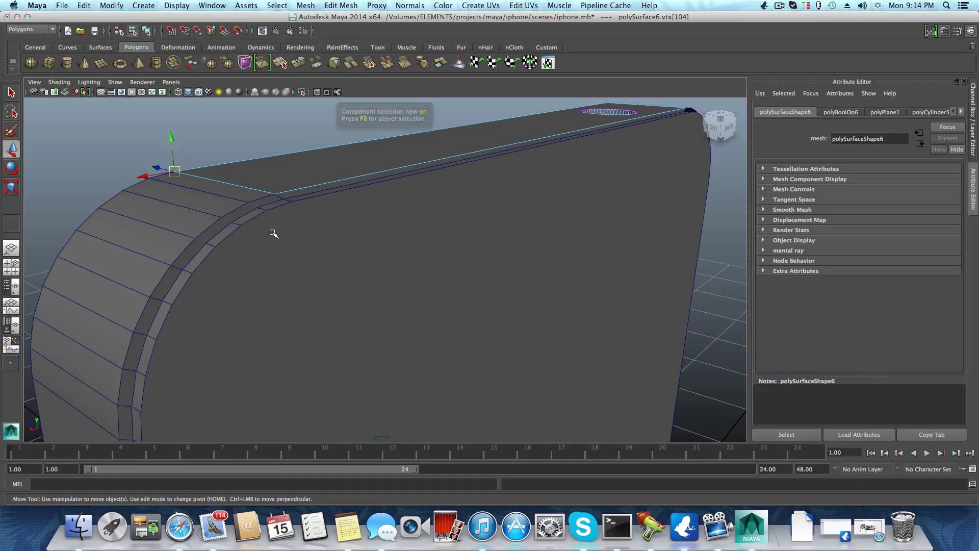
left_click(271, 184)
left_click(306, 5)
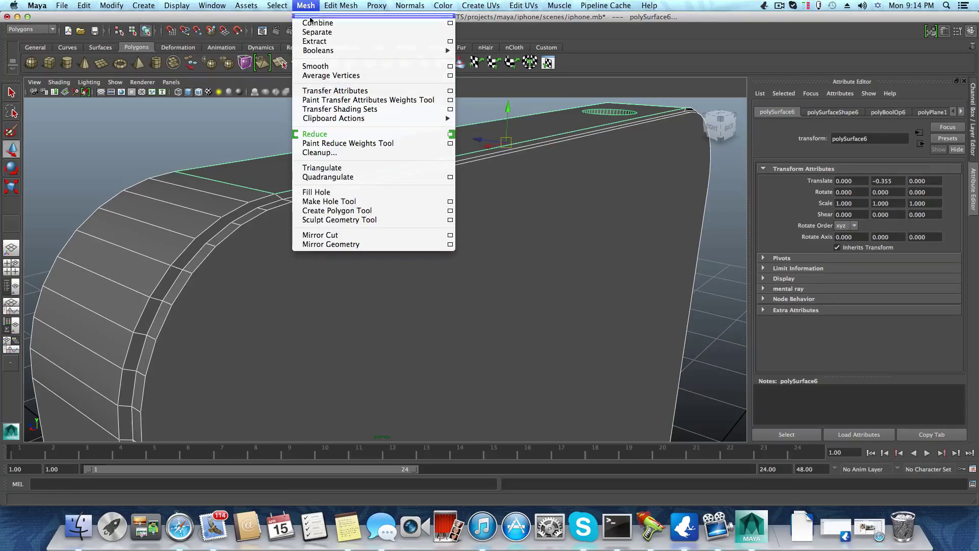
left_click(310, 23)
- Select the overlapping corner vertices at the top face's end opposite the hole and merge them
left_click_drag(326, 210, 280, 214, "alt")
right_click(278, 212)
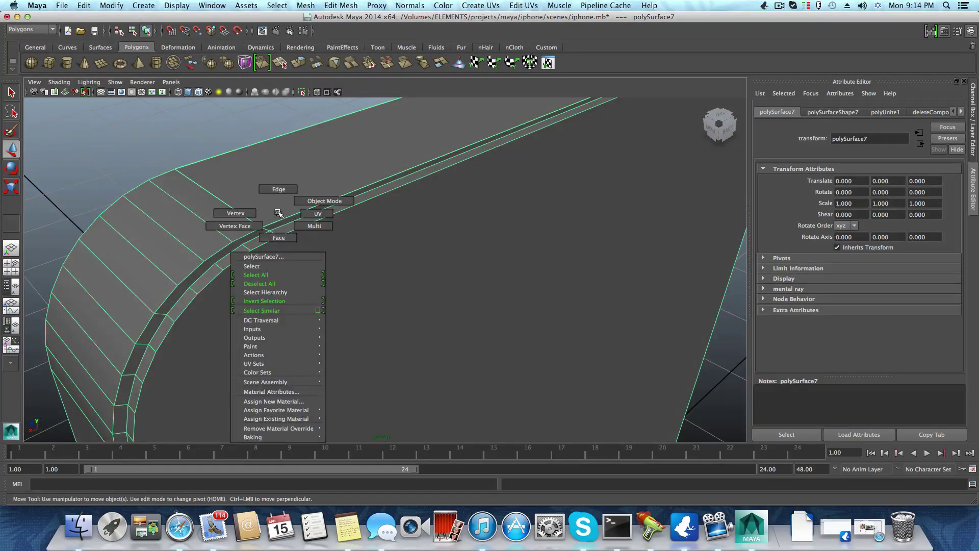
left_click(236, 213)
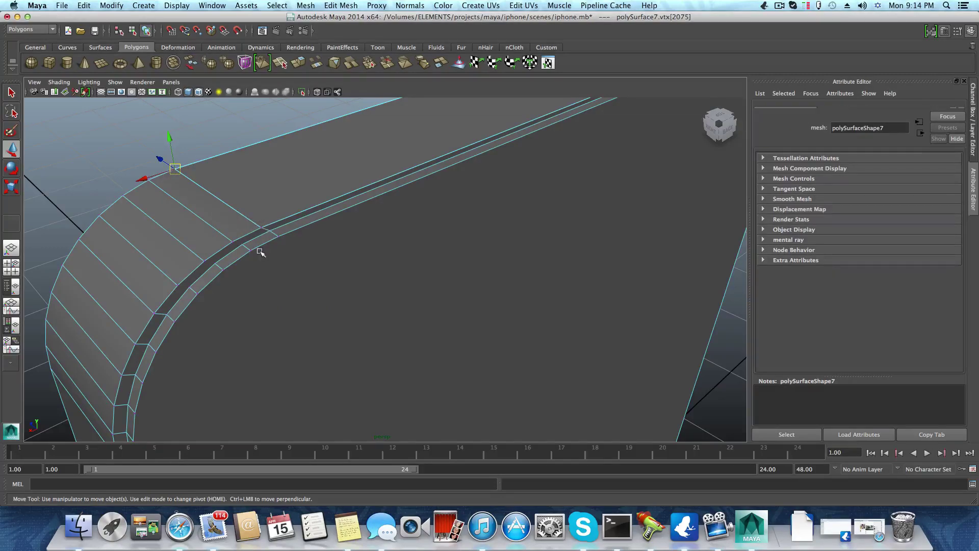
left_click_drag(254, 220, 422, 227)
right_click_drag(590, 278, 408, 285, "alt")
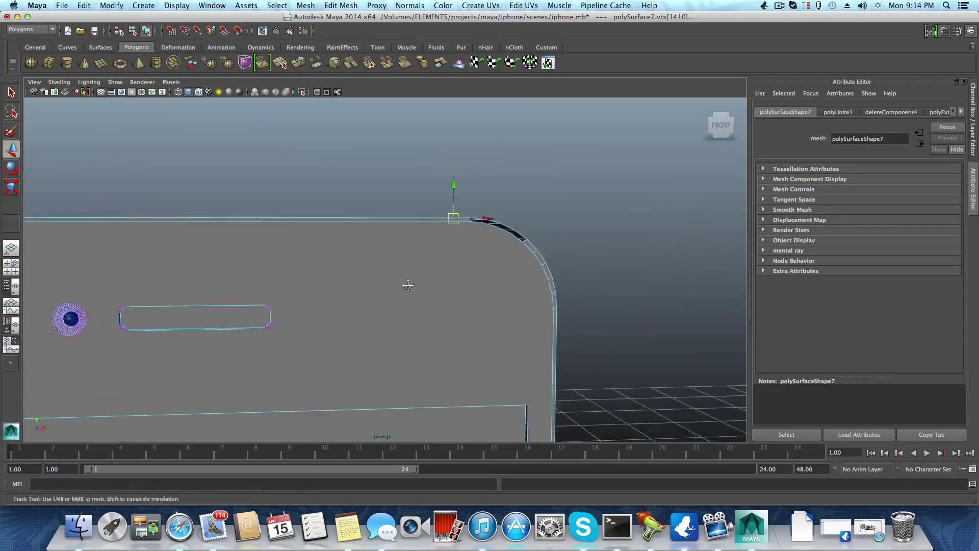
middle_click_drag(408, 286, 392, 151, "alt")
right_click_drag(577, 336, 291, 328, "alt")
left_click_drag(292, 328, 286, 344, "alt")
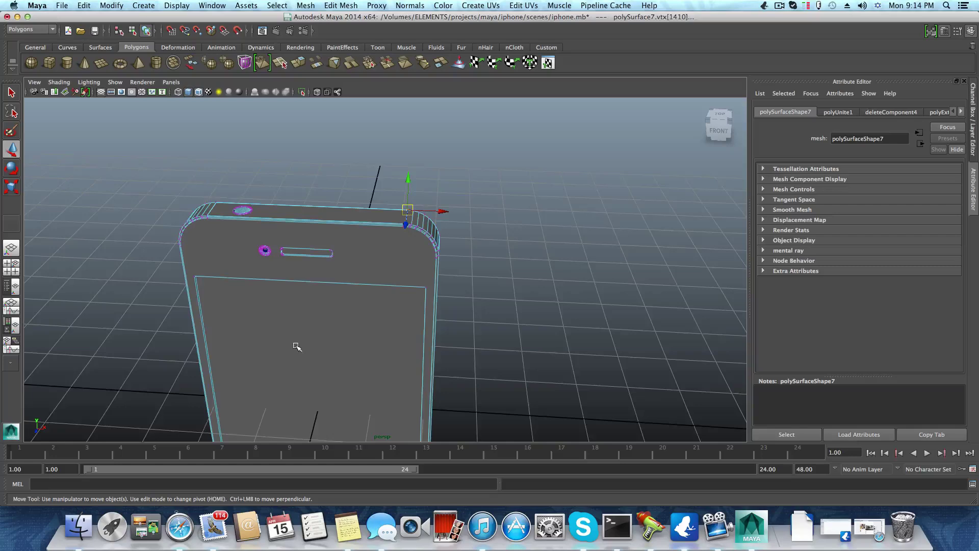
scroll(336, 356, "down", 3)
left_click_drag(336, 364, 460, 461)
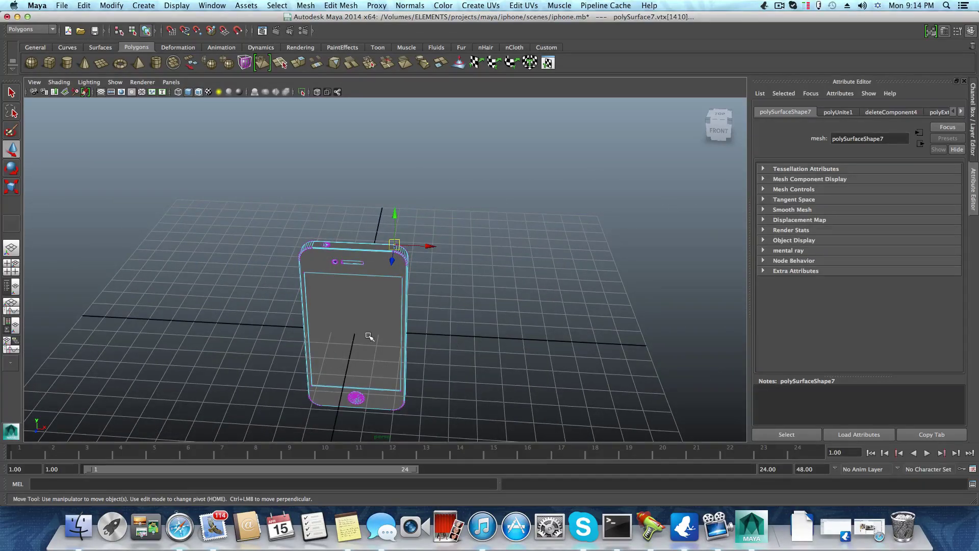
left_click_drag(369, 336, 204, 350, "alt")
right_click_drag(204, 349, 549, 372, "alt")
left_click_drag(321, 228, 336, 302, "alt")
right_click_drag(336, 301, 539, 313, "alt")
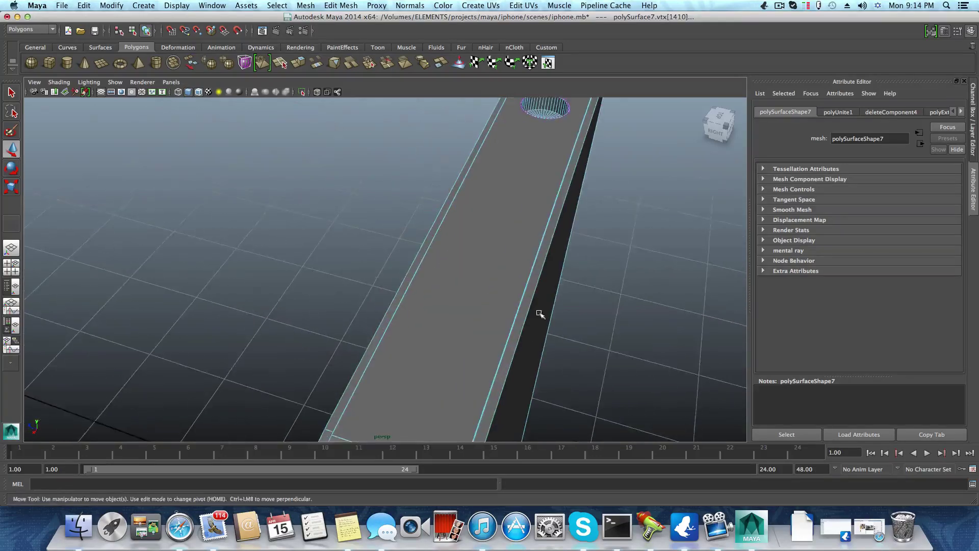
scroll(540, 314, "down", 5)
left_click(345, 5)
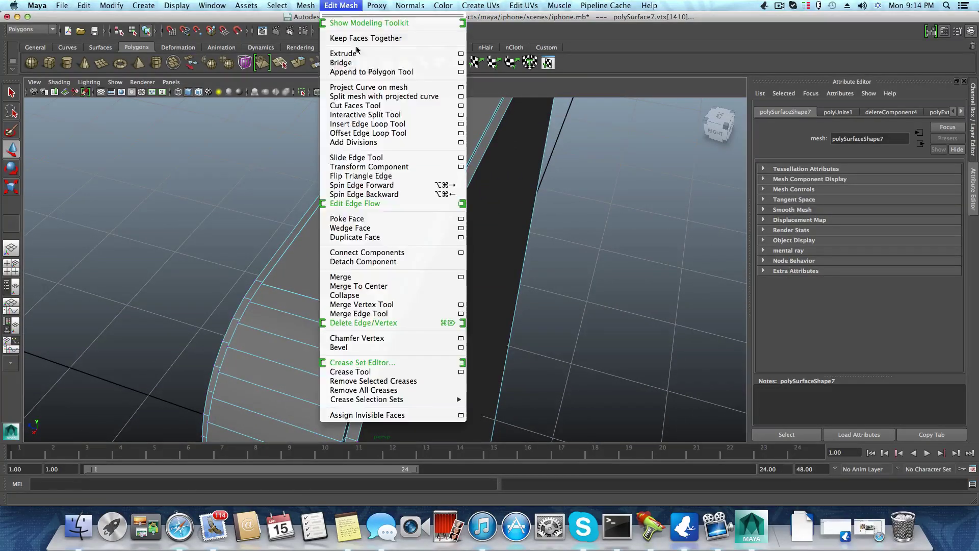
left_click(369, 276)
- Select only the top face's back corner vertex at the end opposite the hole and apply Merge again
left_click(296, 323)
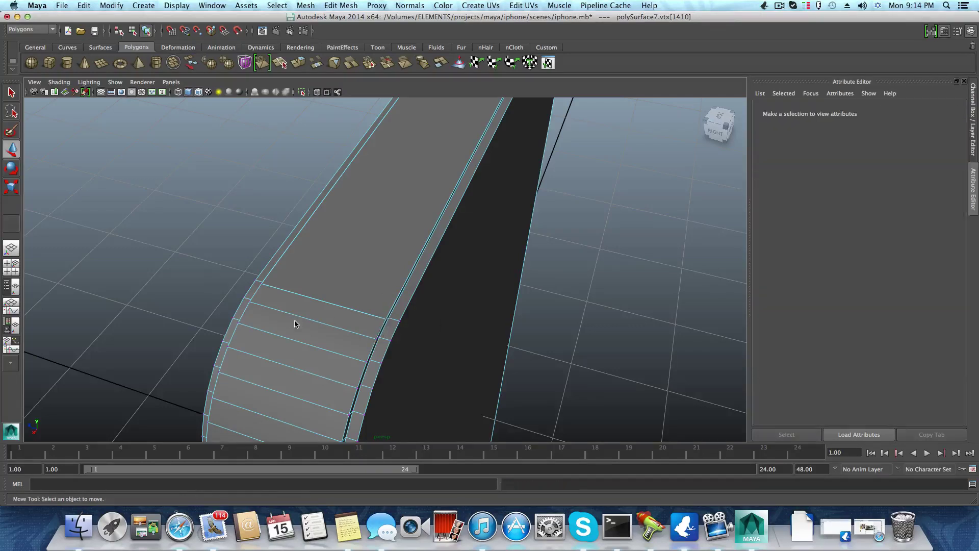
right_click_drag(361, 306, 389, 255, "alt")
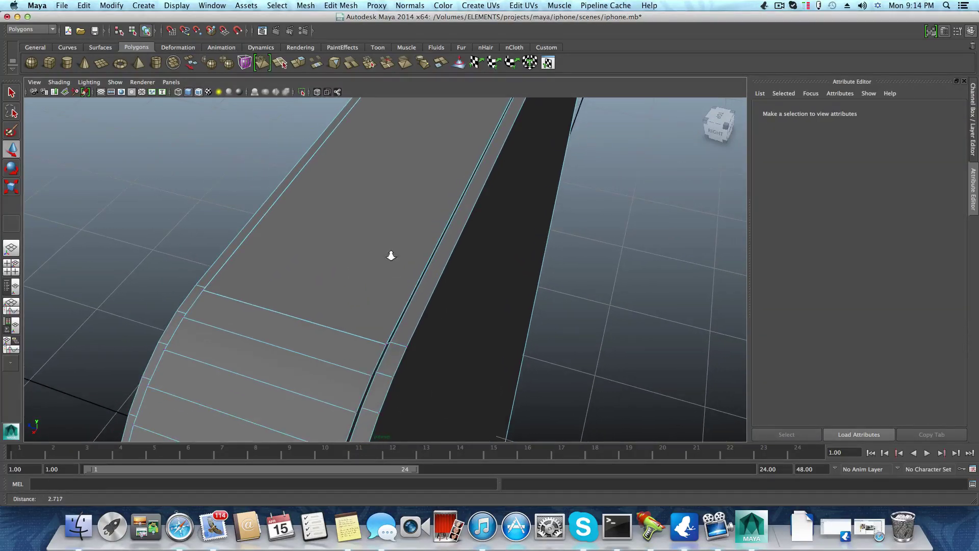
right_click_drag(350, 304, 449, 274, "alt")
middle_click_drag(374, 228, 396, 270, "alt")
right_click_drag(352, 229, 425, 272, "alt")
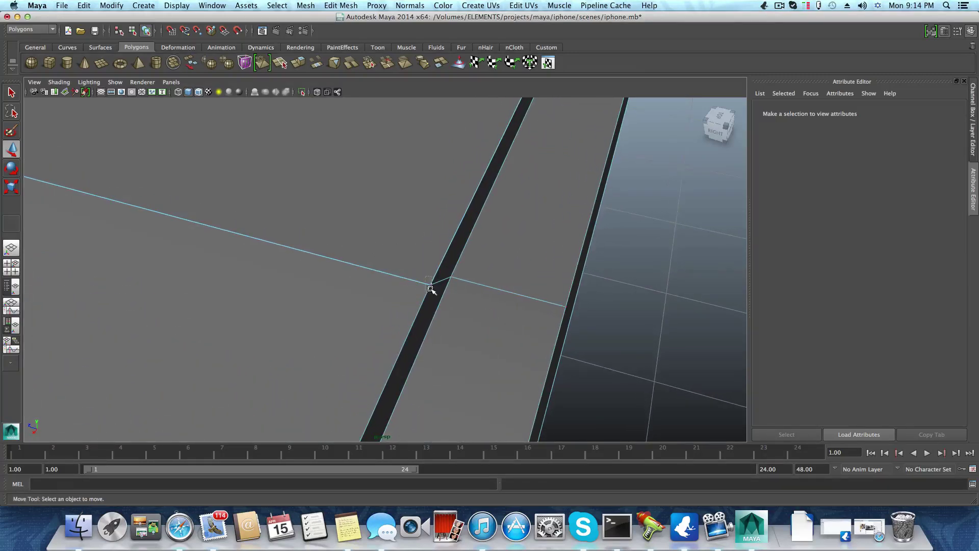
left_click(431, 288)
left_click(341, 5)
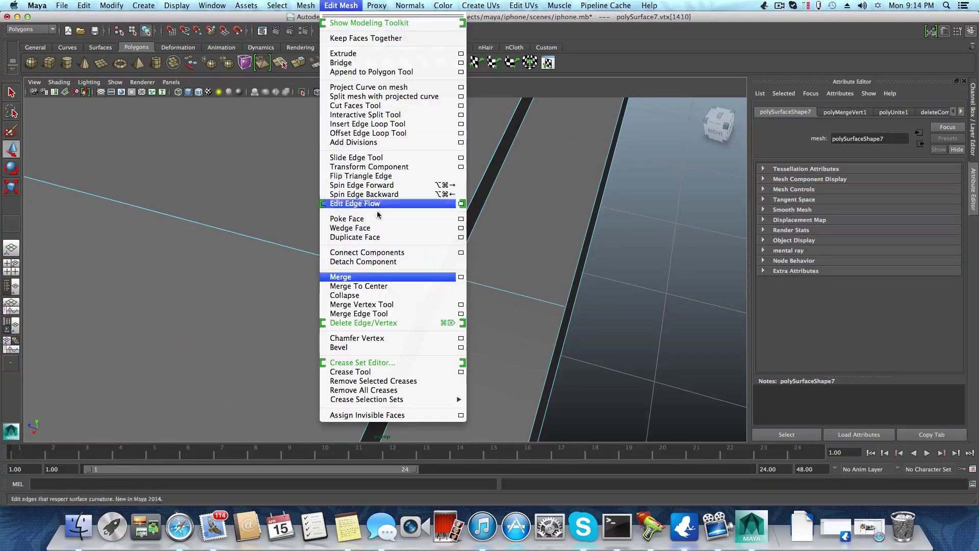
left_click(378, 276)
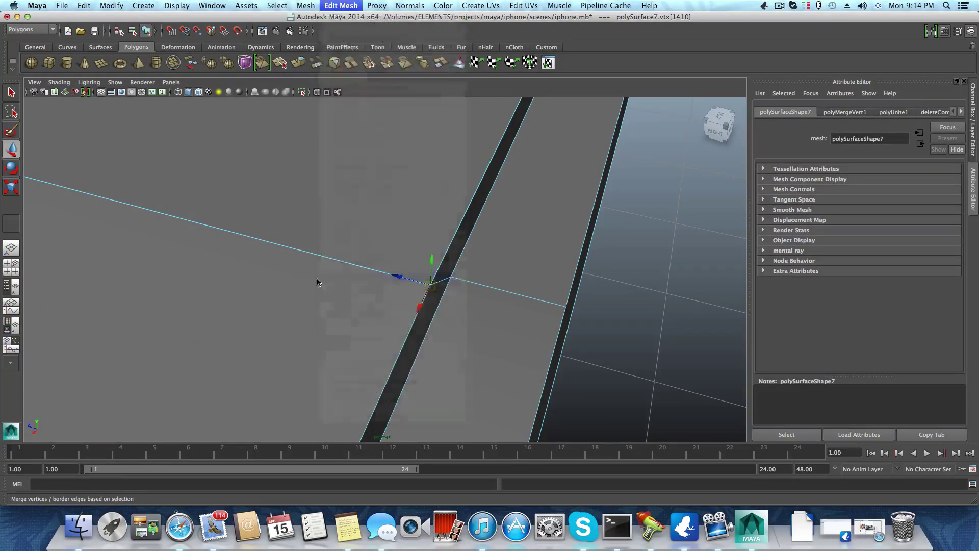
- Merge the top face's back corner vertices at the end opposite the hole using the Merge Vertex Tool
left_click(420, 282)
left_click(350, 6)
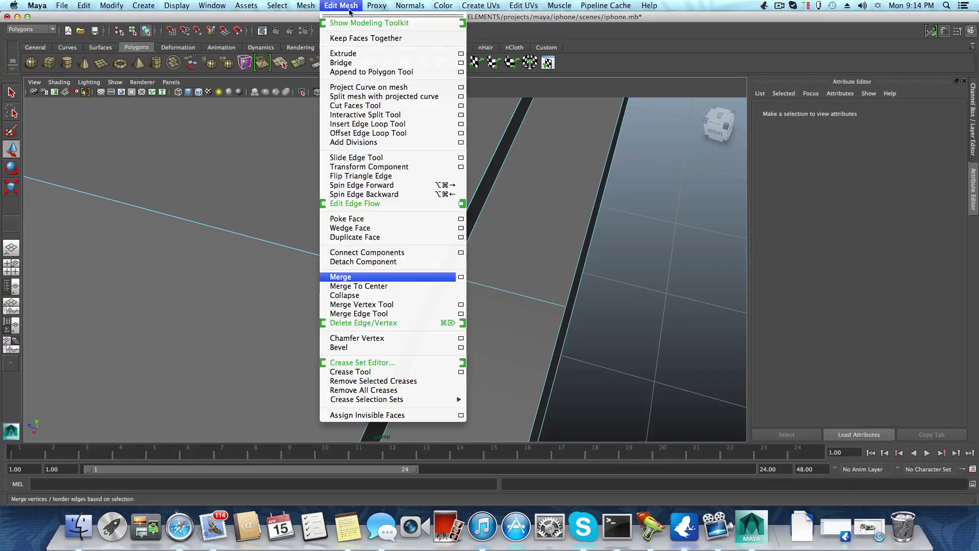
left_click(381, 304)
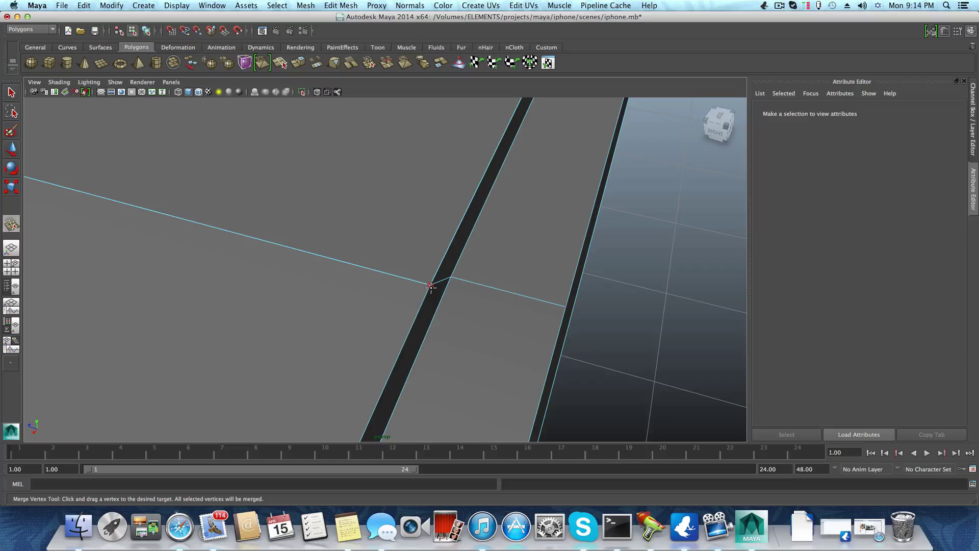
left_click_drag(428, 281, 437, 282, "alt")
middle_click_drag(437, 282, 435, 308, "alt")
right_click_drag(435, 308, 321, 286, "alt")
left_click_drag(321, 286, 328, 332, "alt")
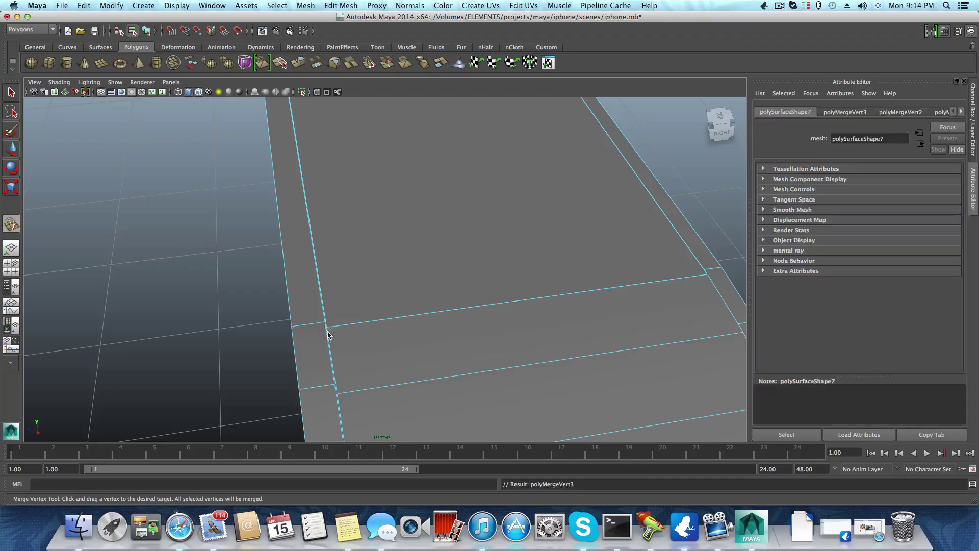
- Merge the top face's front corner vertex with the matching body vertex at the hole end
middle_click_drag(323, 287, 372, 383, "alt")
right_click_drag(372, 245, 311, 234, "alt")
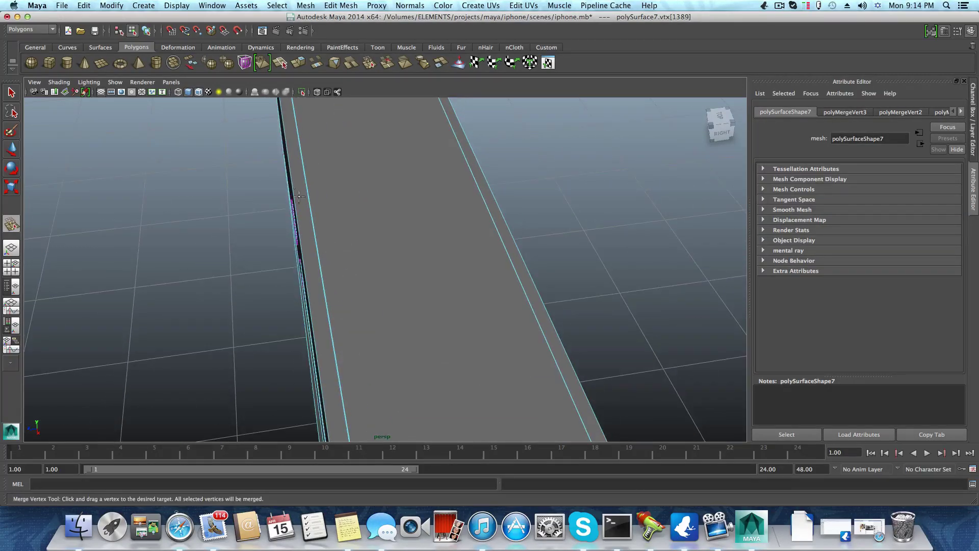
middle_click_drag(317, 227, 326, 347, "alt")
middle_click_drag(280, 181, 293, 251, "alt")
right_click_drag(269, 165, 304, 168, "alt")
middle_click_drag(305, 168, 329, 254, "alt")
right_click_drag(416, 298, 453, 304, "alt")
middle_click_drag(300, 239, 315, 256, "alt")
right_click_drag(314, 256, 408, 294, "alt")
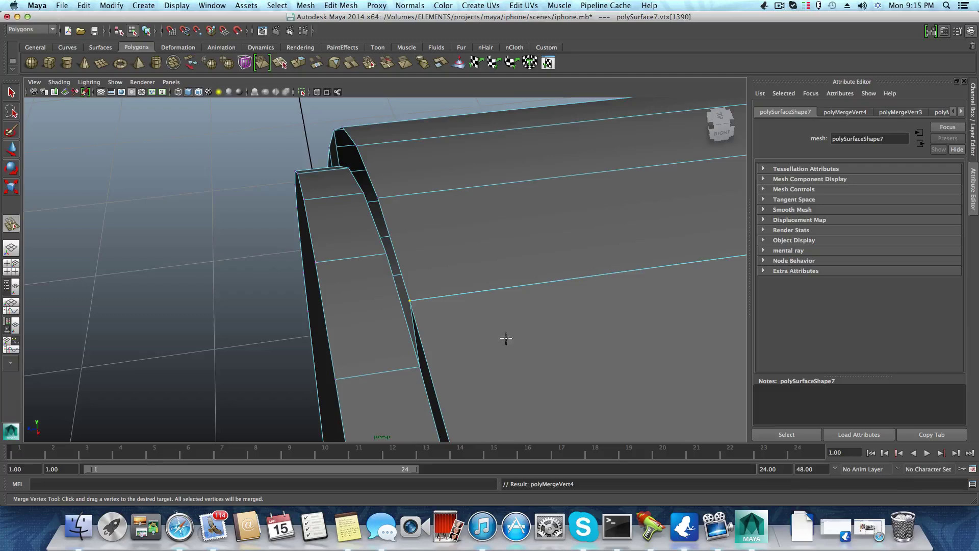
- Merge the top face's back corner vertex with the body vertex at the hole end and return to object mode
left_click_drag(506, 338, 443, 338, "alt")
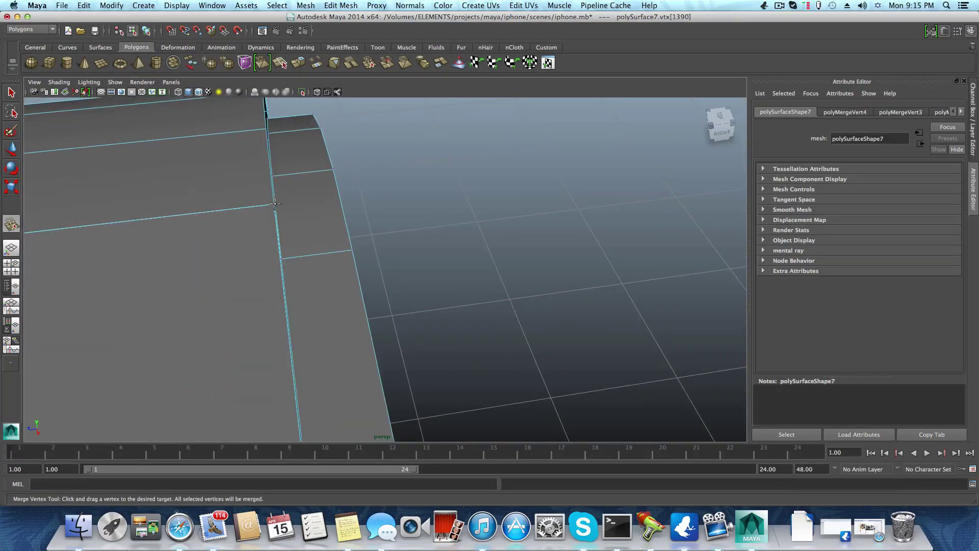
left_click_drag(274, 203, 276, 207)
right_click_drag(276, 208, 204, 209, "alt")
middle_click_drag(321, 285, 289, 194, "alt")
left_click_drag(384, 343, 259, 299, "alt")
middle_click_drag(259, 299, 198, 280, "alt")
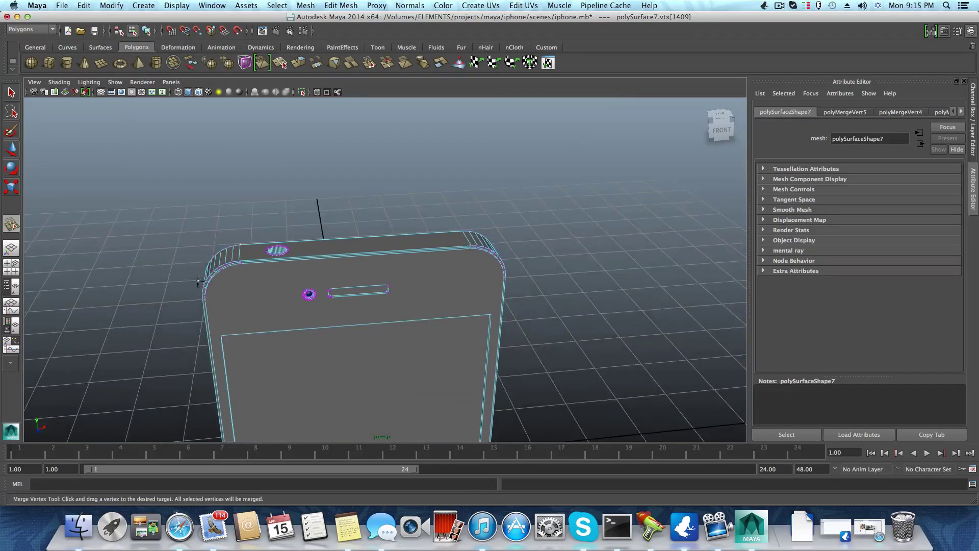
left_click_drag(209, 298, 281, 286, "alt")
key("F8")
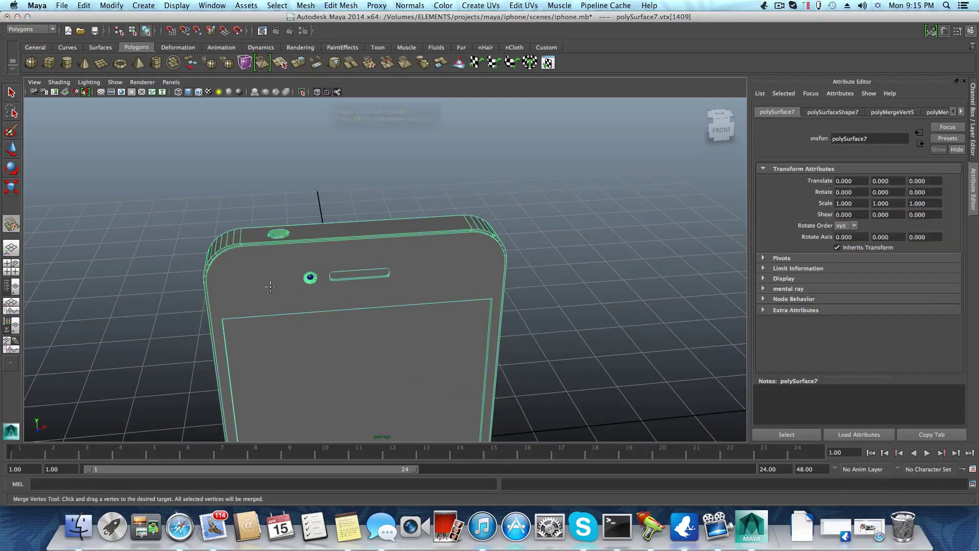
- Insert two edge loops around the hole's inner wall, close together just below its upper rim
scroll(281, 286, "up", 8)
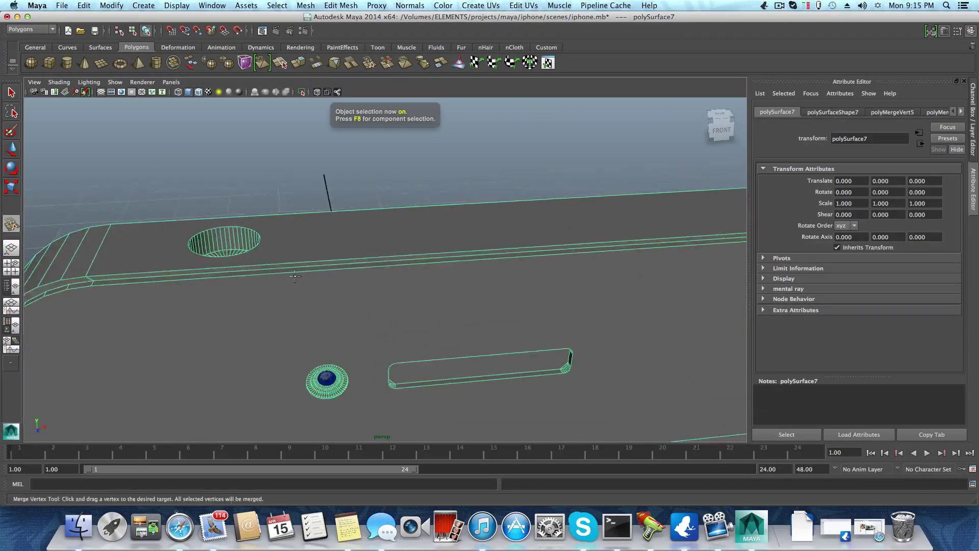
scroll(281, 287, "up", 3)
right_click_drag(277, 286, 351, 276)
key("q")
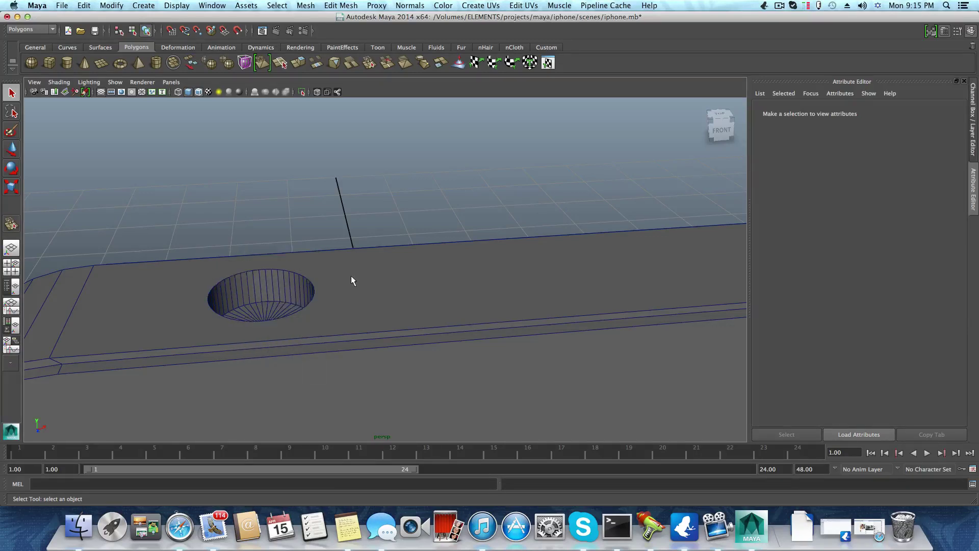
left_click(276, 287)
right_click_drag(275, 284, 220, 300, "shift")
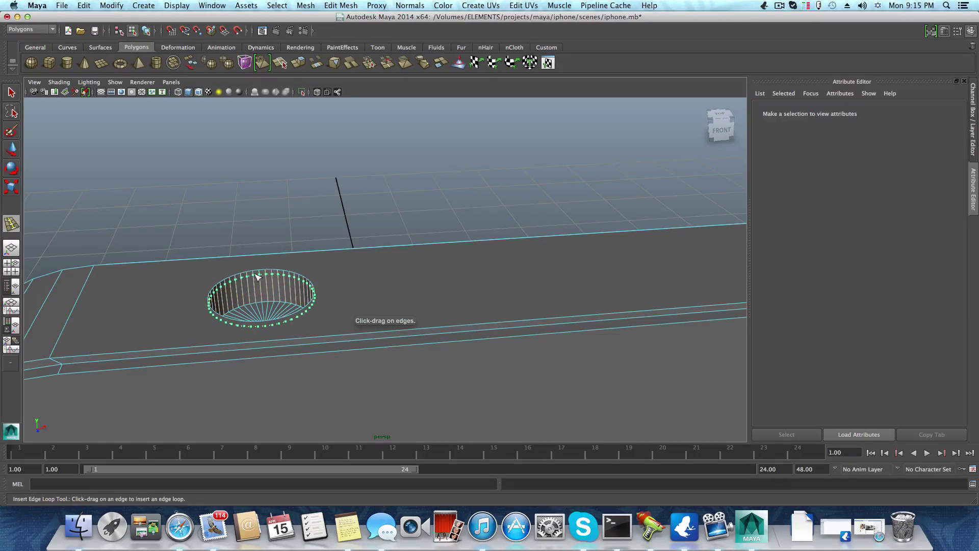
left_click_drag(258, 275, 255, 275)
right_click_drag(255, 276, 256, 294)
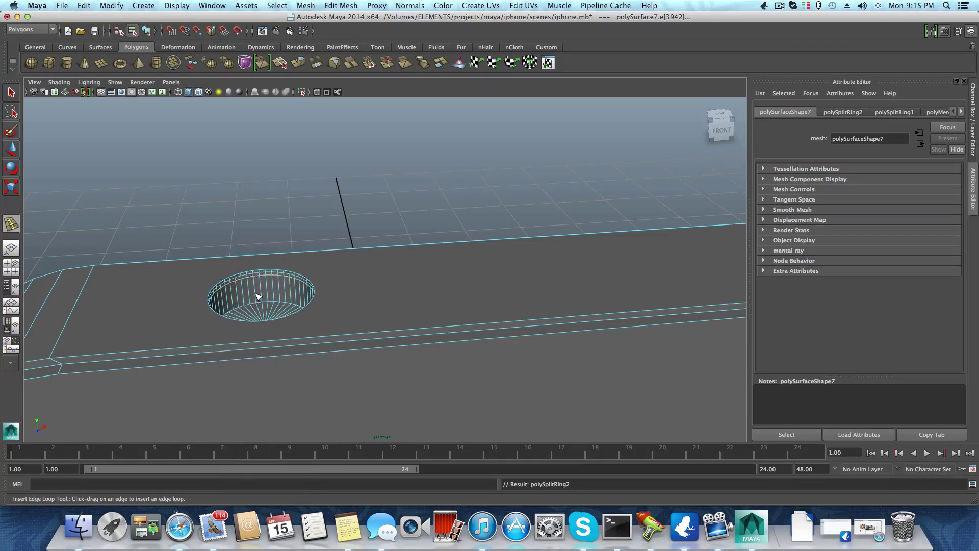
- Select the ring of faces between the two new edge loops inside the hole
key("q")
scroll(237, 279, "up", 3)
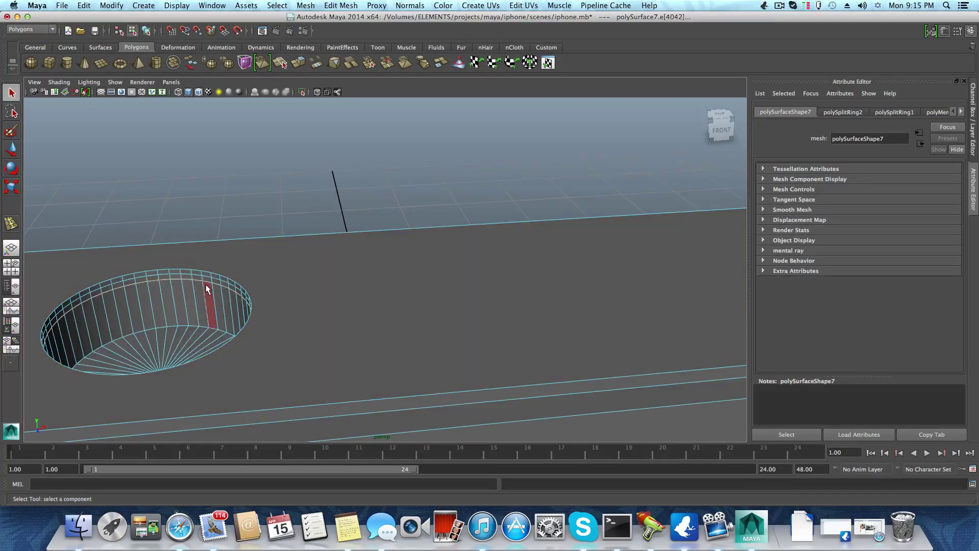
double_click(197, 279)
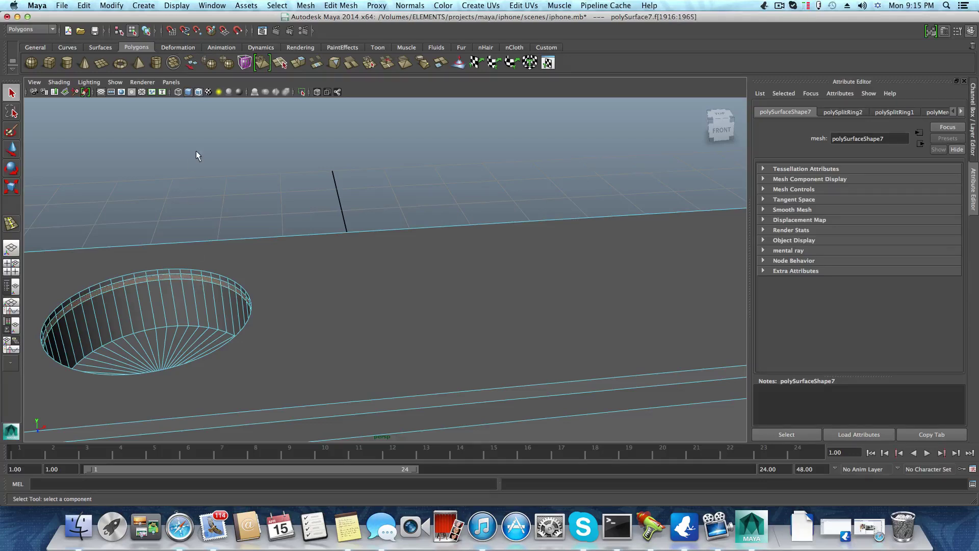
left_click(293, 62)
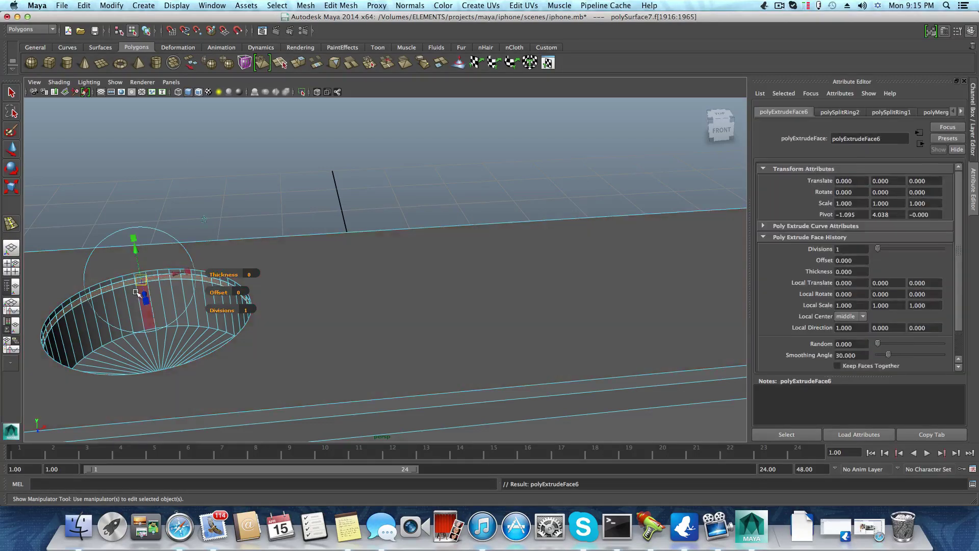
left_click_drag(184, 323, 465, 359, "alt")
left_click_drag(429, 325, 433, 327)
left_click_drag(407, 284, 408, 281)
key("super+z")
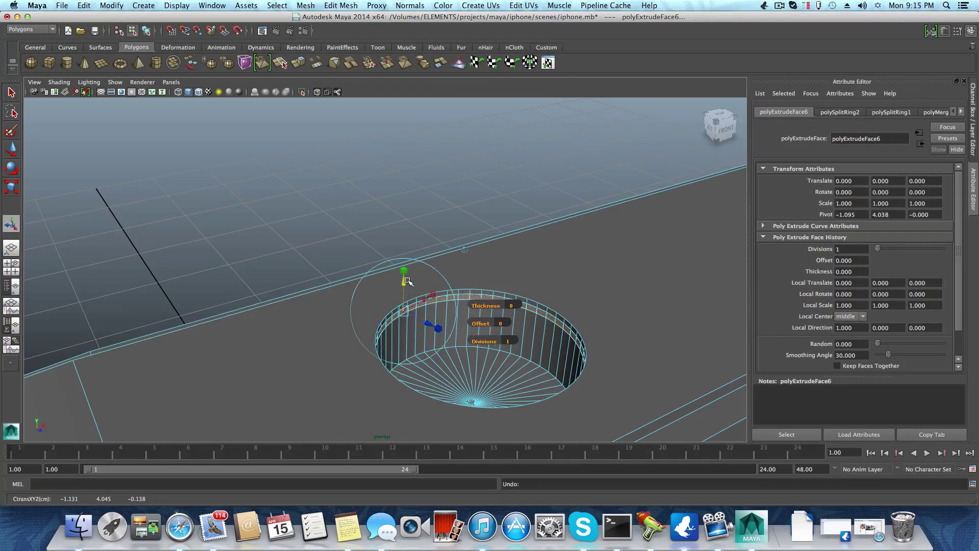
key("z")
- Turn on Keep Faces Together, extrude the face ring about 0.010 into the hole and raise it about 0.009 on the world Y axis
left_click(327, 4)
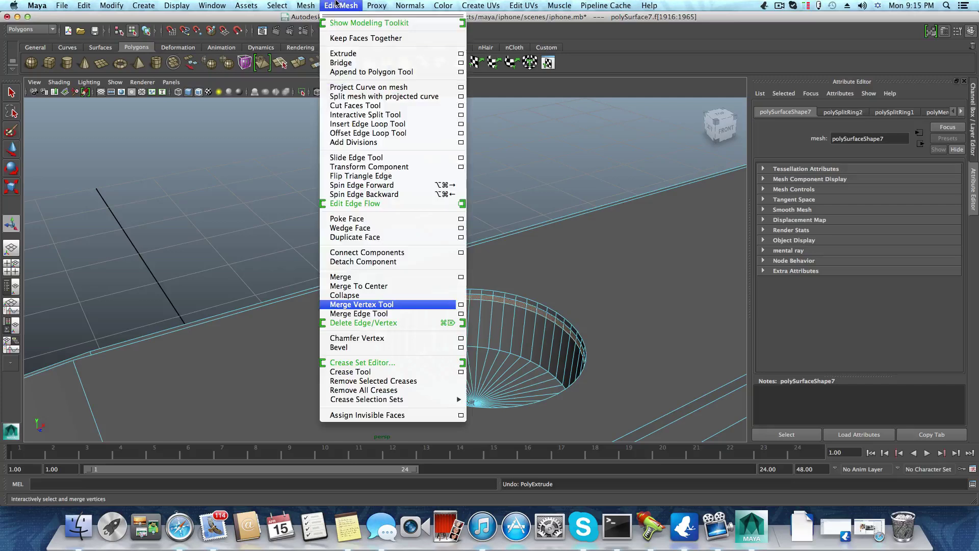
left_click(346, 39)
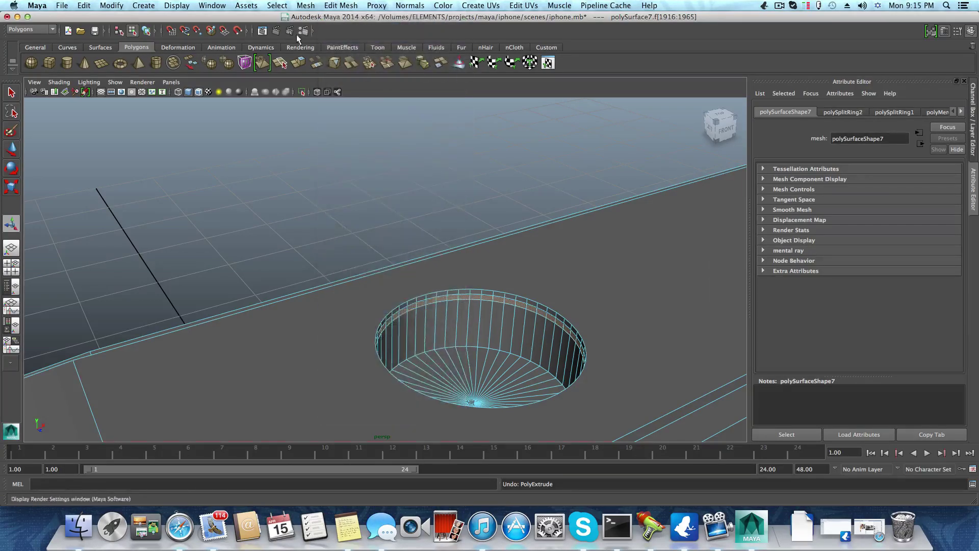
left_click(316, 64)
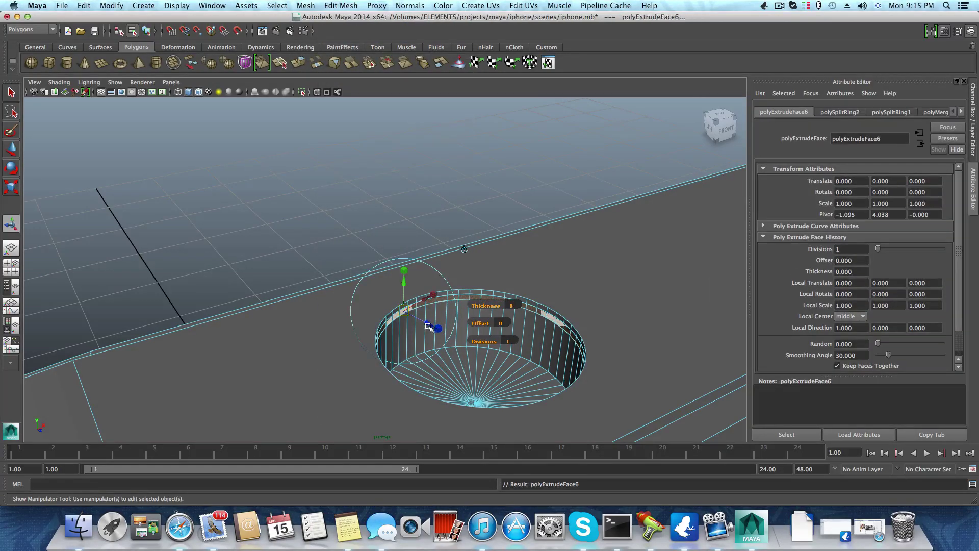
left_click(433, 326)
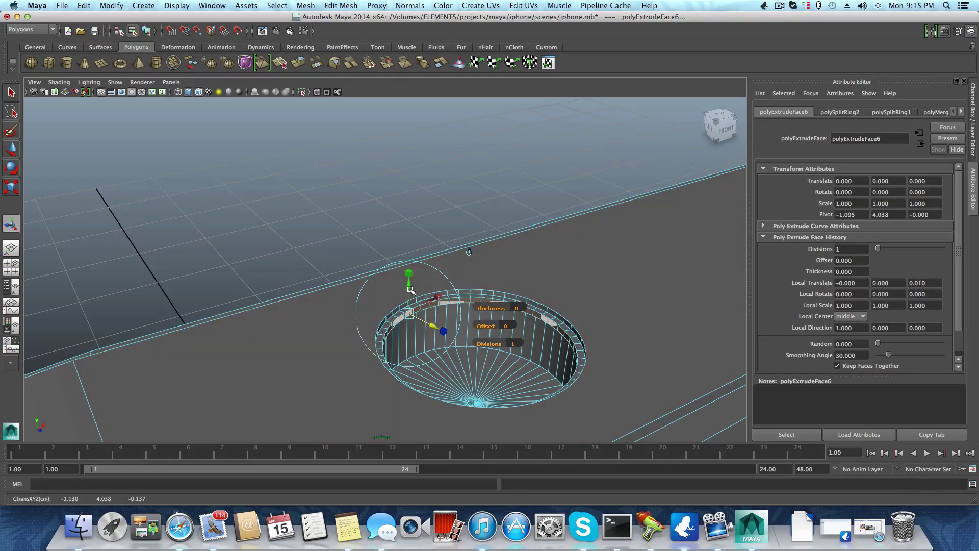
left_click(470, 252)
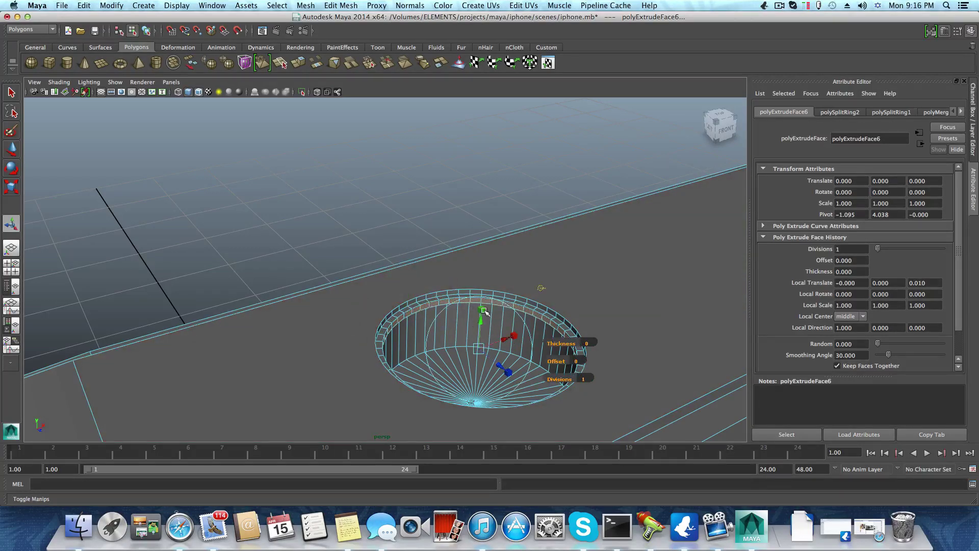
left_click_drag(482, 319, 480, 317)
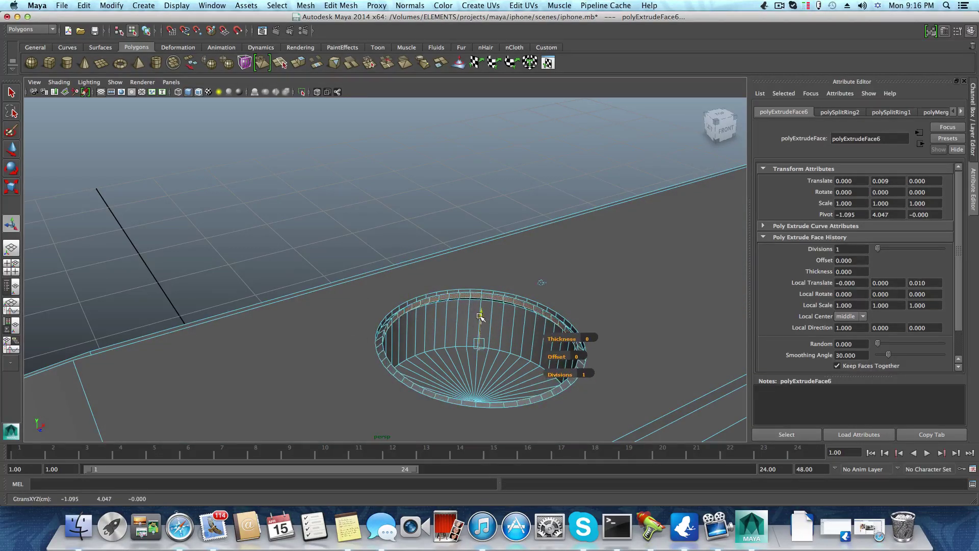
- Extrude the face ring inward twice more, the last by about 0.008 and lowered about 0.011, and return to object mode
key("ctrl+e")
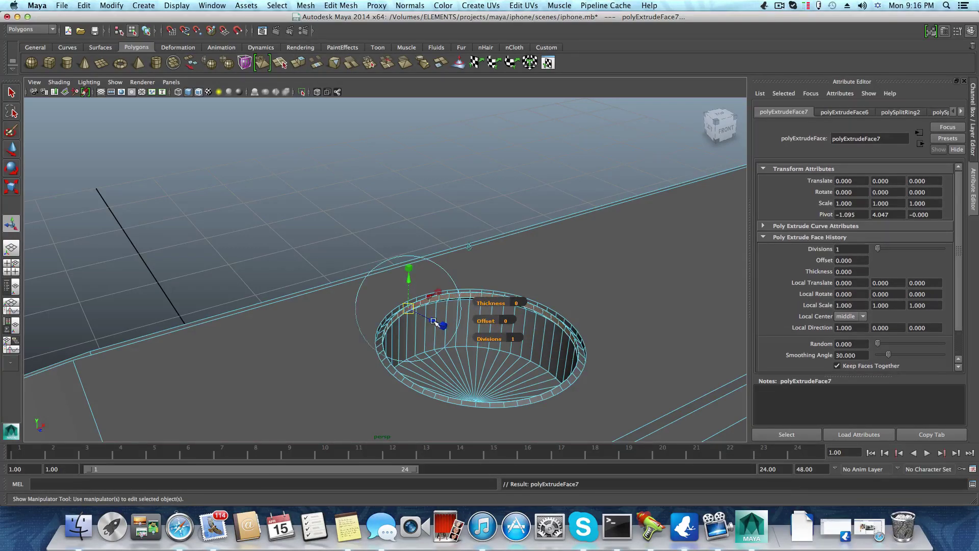
left_click_drag(434, 322, 439, 323)
key("ctrl+e")
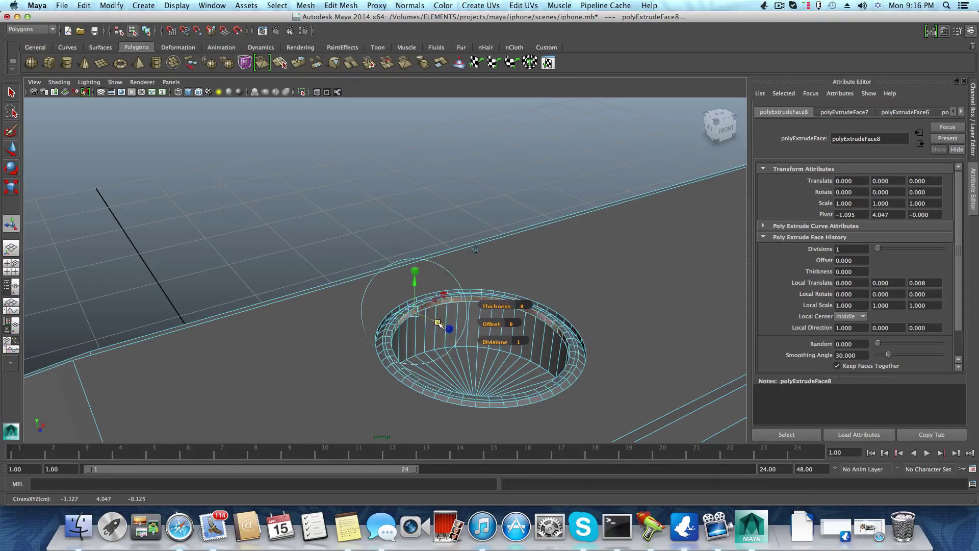
left_click(415, 282)
left_click(474, 249)
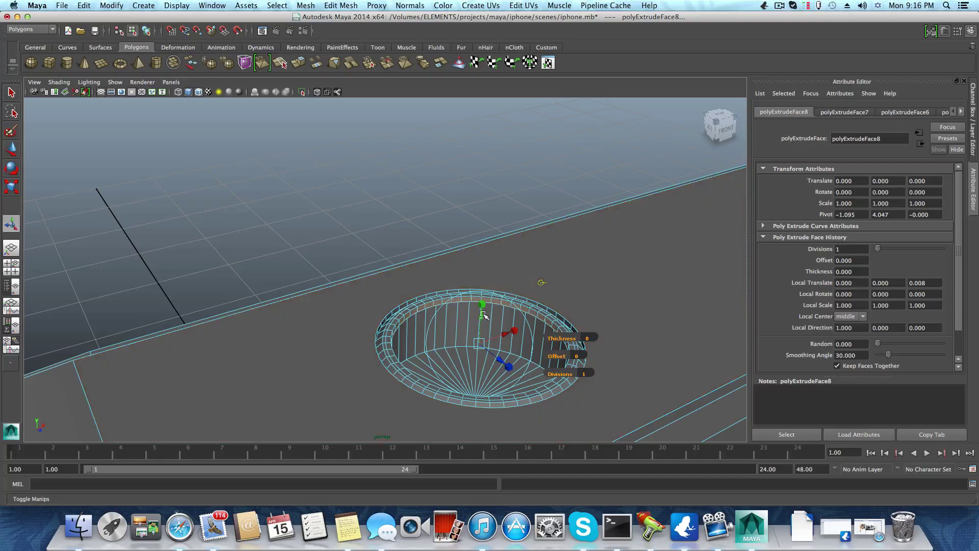
left_click_drag(484, 315, 476, 337)
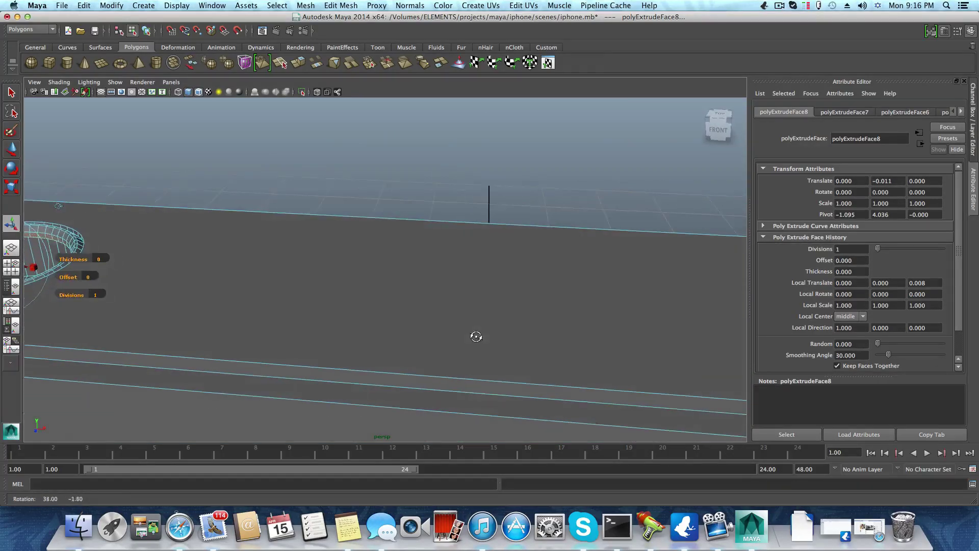
right_click_drag(540, 327, 317, 294, "alt")
key("F8")
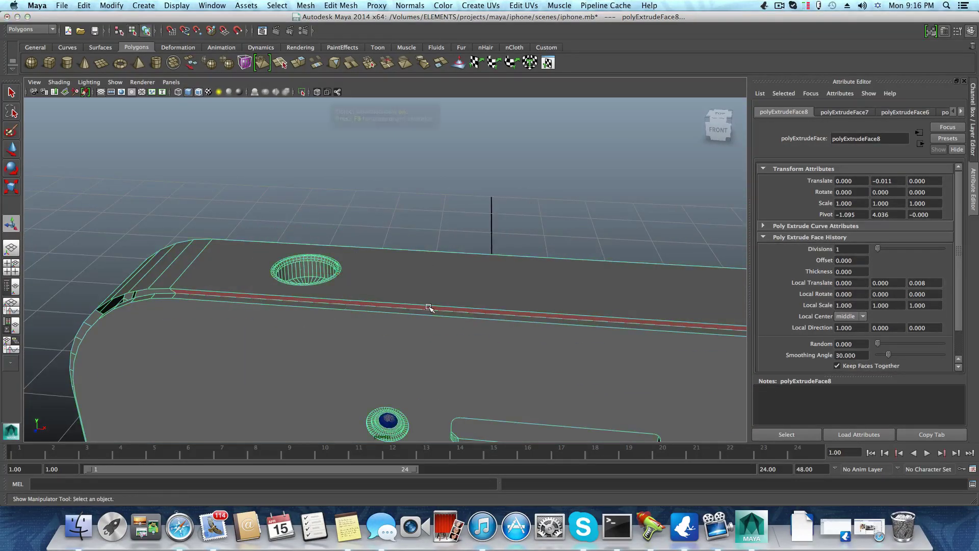
key("F8")
- Examine the phone model from several sides, checking the top edge, rounded corners, hole, camera and speaker slot
key("f")
left_click_drag(427, 311, 332, 319, "alt")
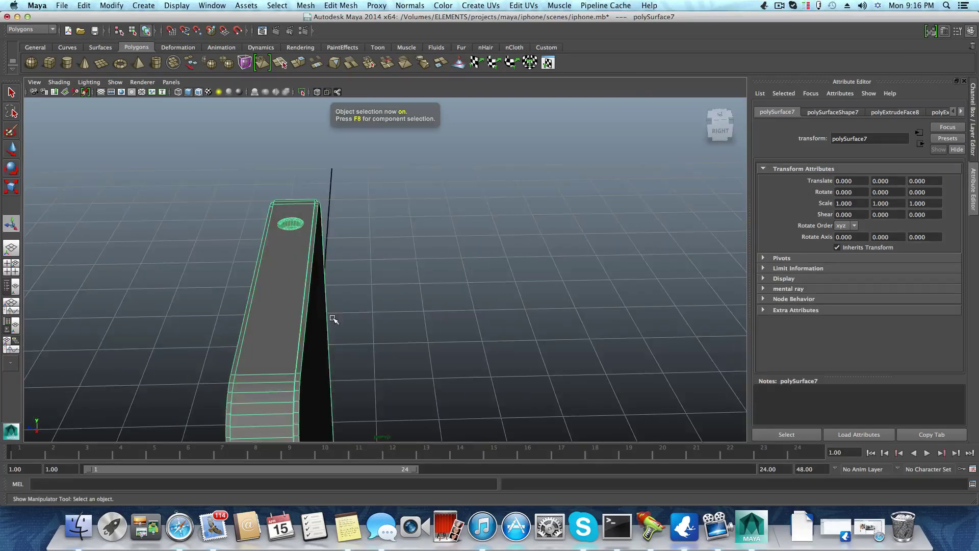
middle_click_drag(333, 318, 498, 311, "alt")
left_click_drag(498, 311, 592, 269, "alt")
middle_click_drag(411, 299, 419, 282, "alt")
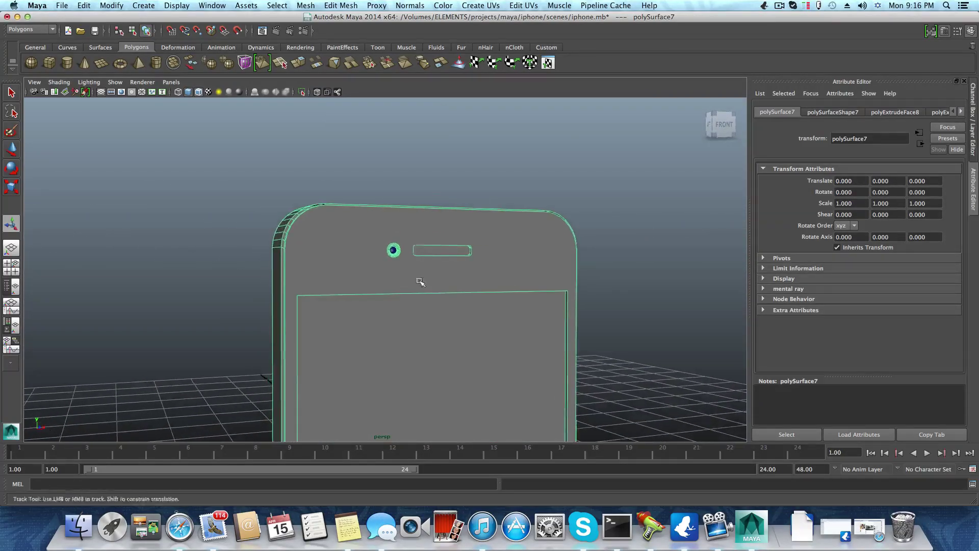
left_click_drag(420, 281, 393, 303, "alt")
middle_click_drag(325, 268, 323, 311, "alt")
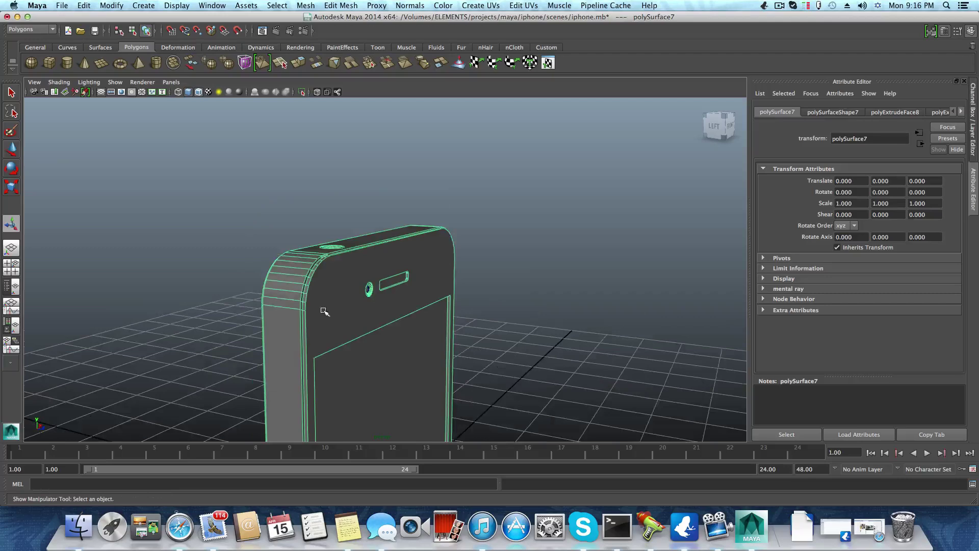
left_click_drag(323, 311, 236, 304, "alt")
right_click_drag(236, 304, 414, 298, "alt")
middle_click_drag(414, 297, 590, 392, "alt")
left_click_drag(591, 393, 430, 367, "alt")
middle_click_drag(430, 368, 483, 324, "alt")
left_click_drag(483, 324, 388, 278, "alt")
middle_click_drag(619, 372, 562, 317, "alt")
right_click_drag(562, 317, 426, 328, "alt")
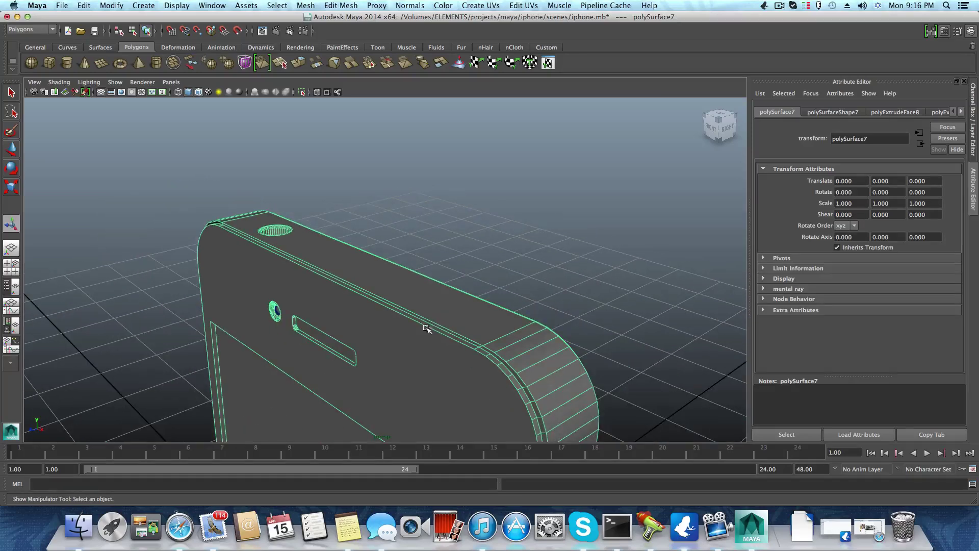
middle_click_drag(484, 361, 455, 282, "alt")
right_click_drag(545, 338, 439, 343, "alt")
middle_click_drag(439, 344, 427, 301, "alt")
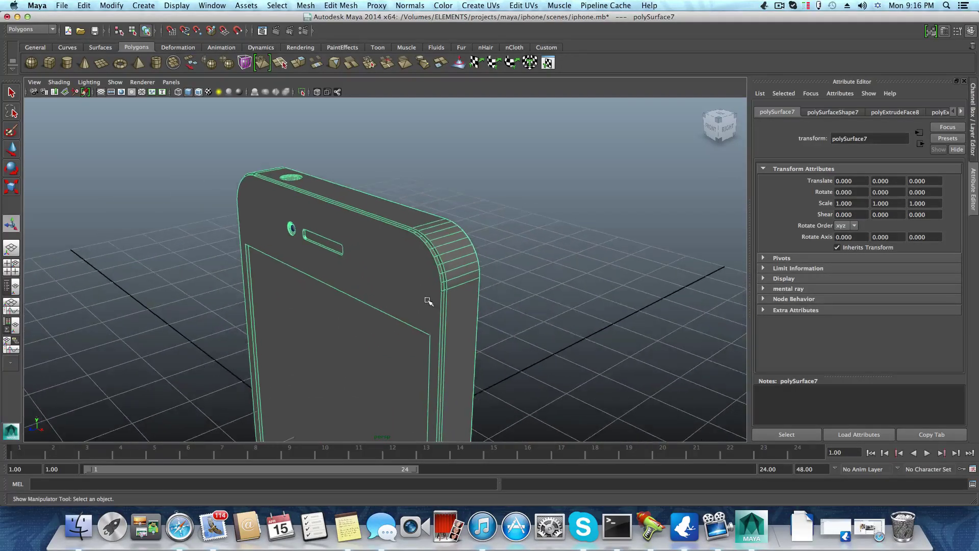
right_click_drag(437, 324, 322, 313, "alt")
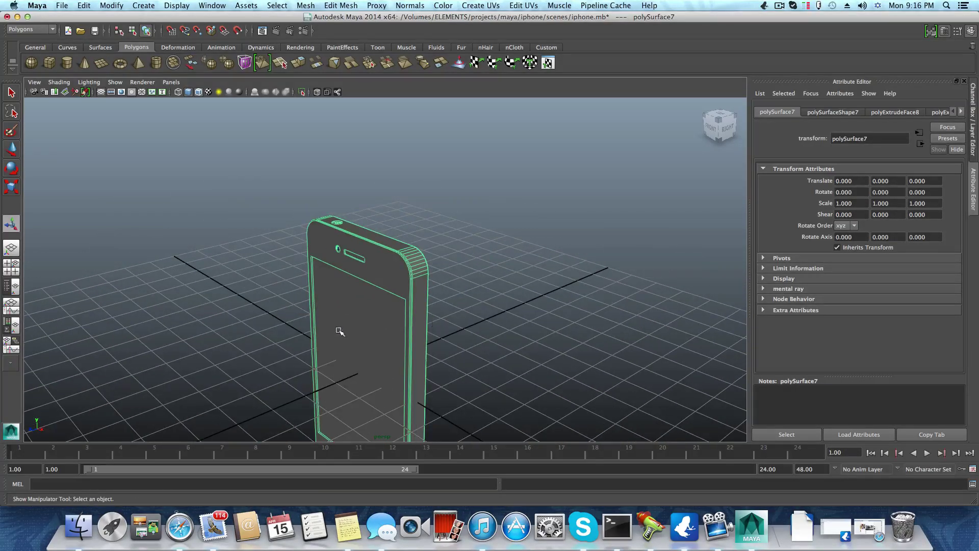
left_click_drag(340, 332, 477, 306, "alt")
right_click_drag(332, 296, 483, 314, "alt")
middle_click_drag(441, 294, 420, 424, "alt")
left_click_drag(428, 381, 372, 413, "alt")
middle_click_drag(373, 377, 448, 361, "alt")
left_click_drag(448, 361, 326, 347, "alt")
right_click_drag(347, 339, 447, 338, "alt")
left_click_drag(313, 306, 313, 278, "alt")
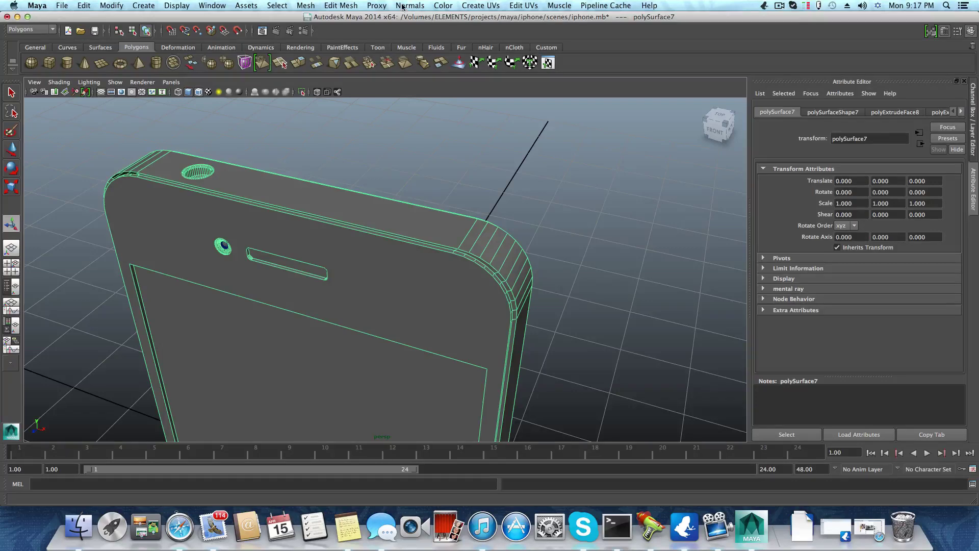
scroll(407, 270, "up", 2)
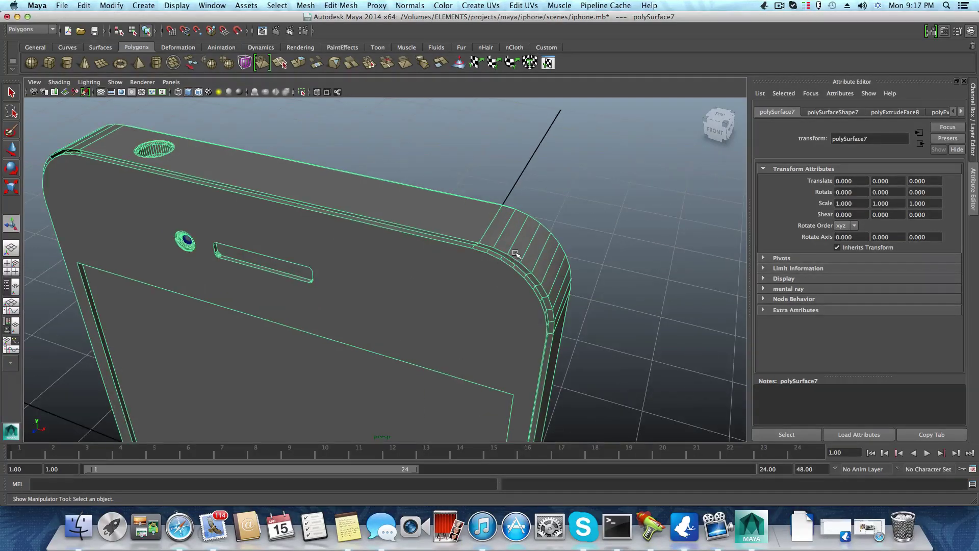
- Examine the phone's rounded top corner, side edge and screen recess up close from the front and the side
left_click_drag(503, 260, 482, 192, "alt")
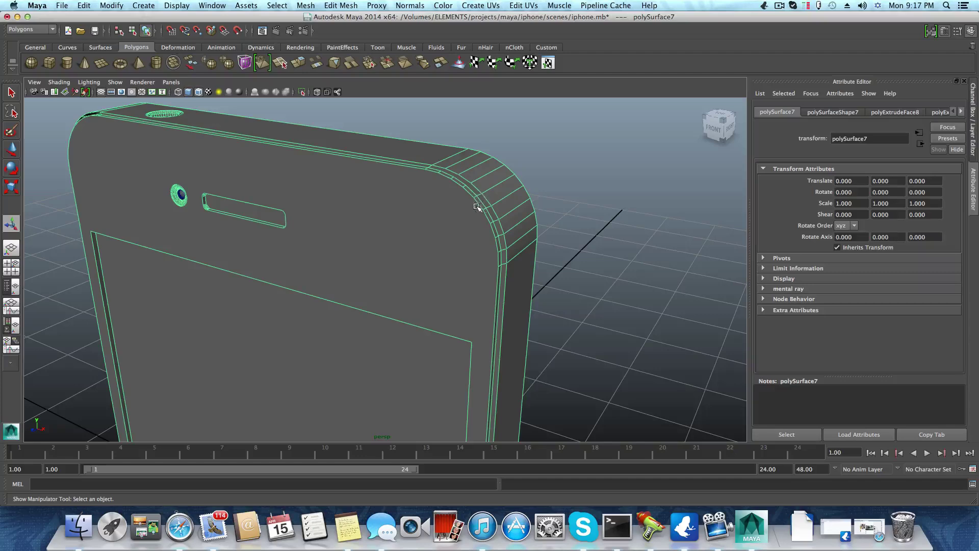
left_click_drag(479, 233, 221, 168, "alt")
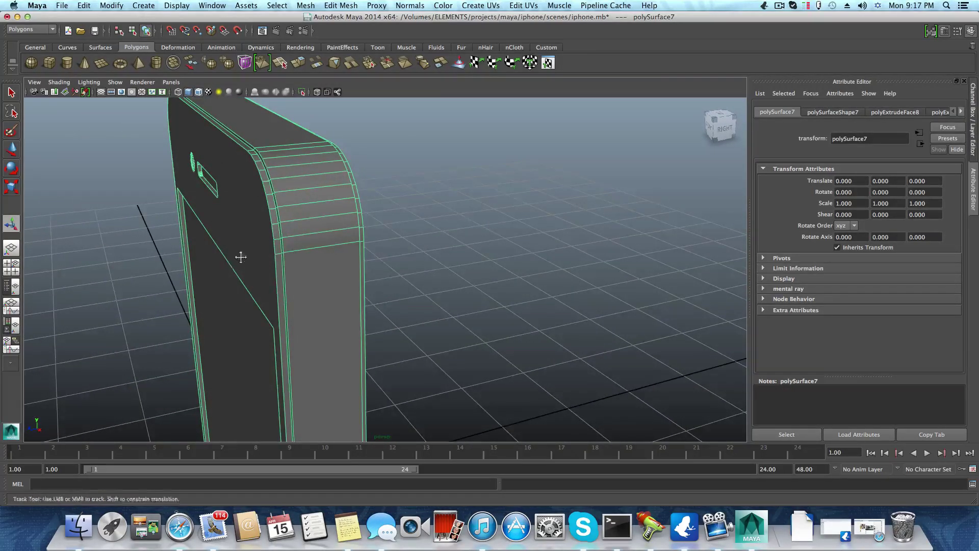
left_click_drag(240, 256, 283, 236, "alt")
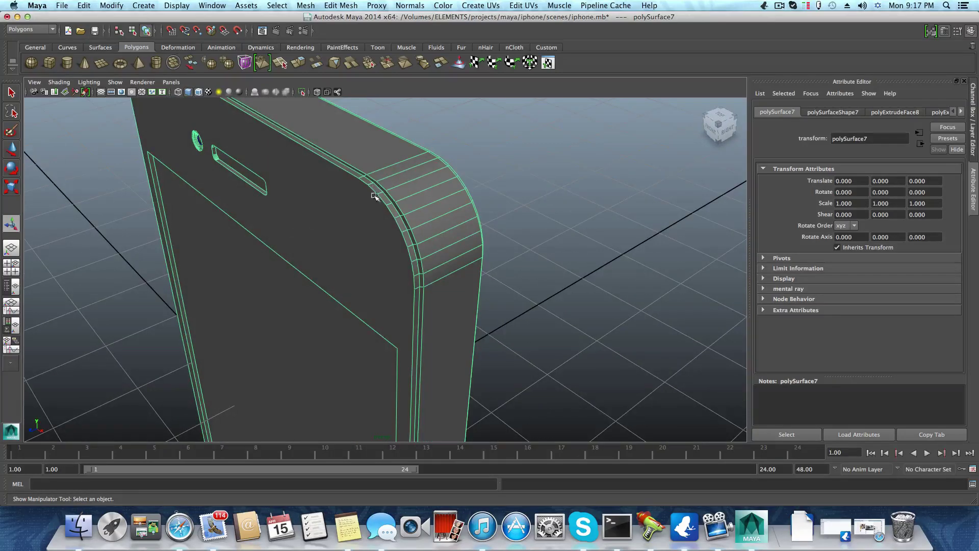
left_click_drag(339, 285, 350, 233, "alt")
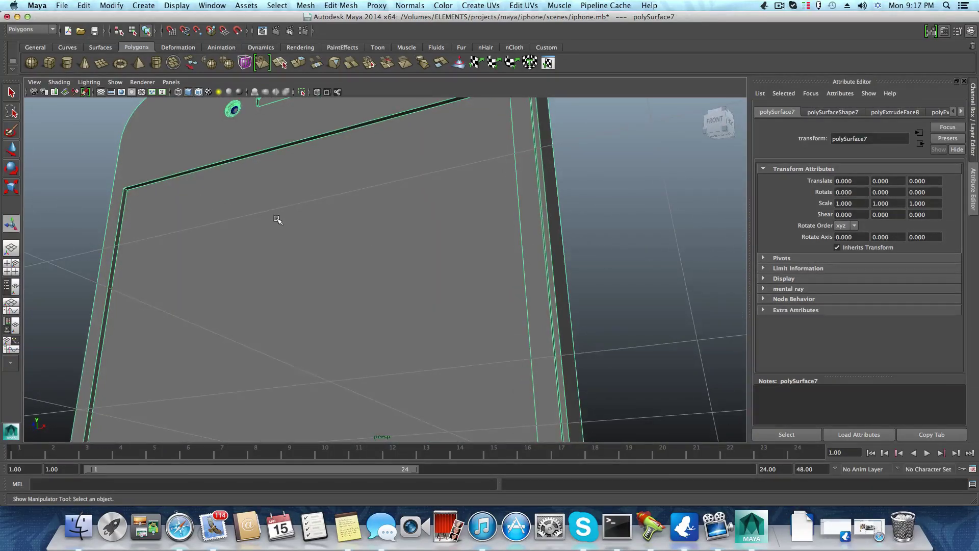
left_click_drag(278, 220, 249, 234, "alt")
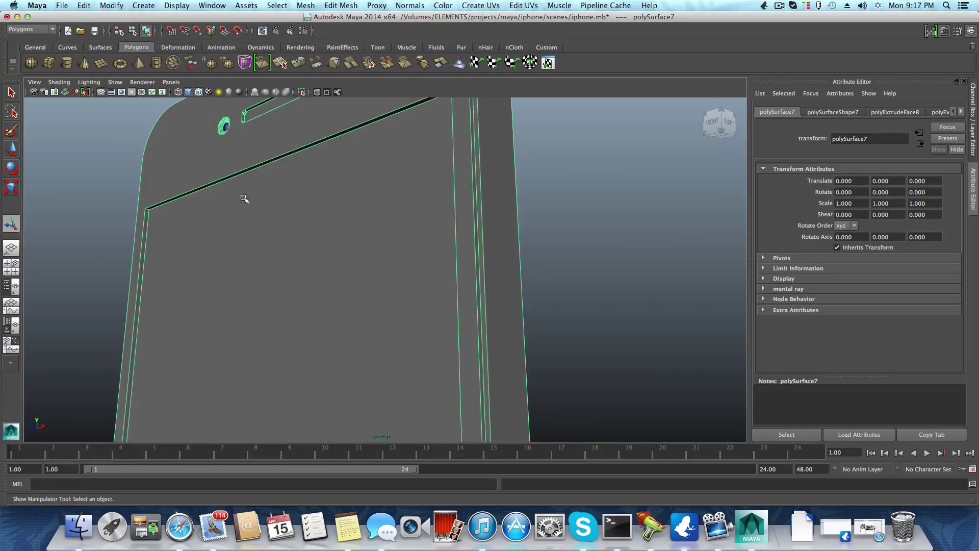
left_click_drag(250, 168, 294, 179, "alt")
middle_click_drag(294, 179, 280, 254, "alt")
left_click_drag(280, 253, 335, 234, "alt")
left_click_drag(336, 238, 349, 309, "alt")
middle_click_drag(423, 376, 393, 273, "alt")
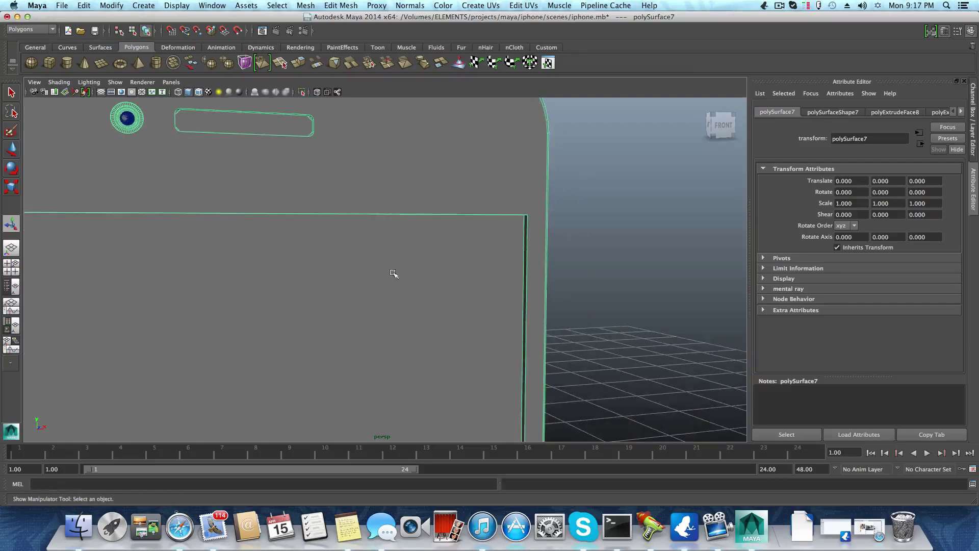
middle_click_drag(347, 234, 385, 314, "alt")
left_click_drag(386, 314, 317, 248, "alt")
middle_click_drag(314, 241, 320, 211, "alt")
right_click_drag(319, 211, 209, 222, "alt")
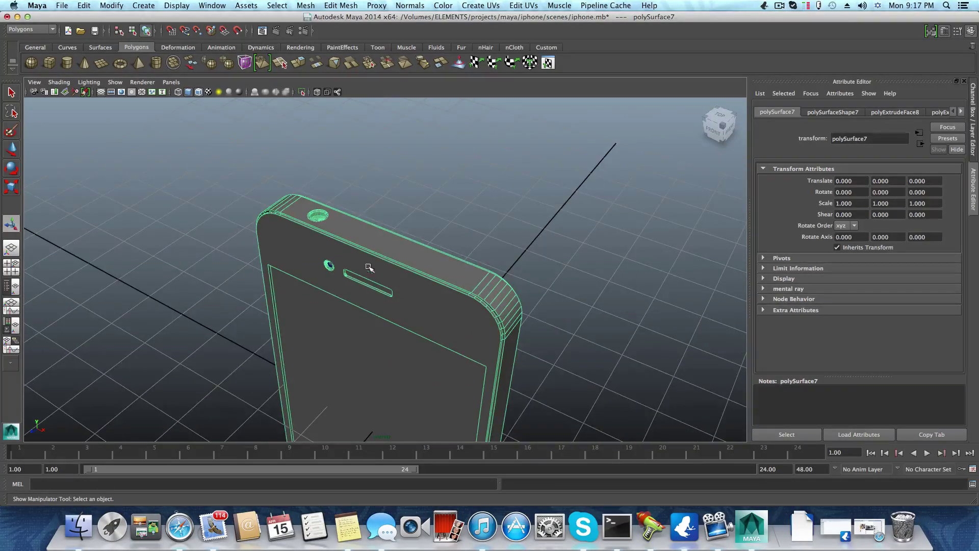
key("F11")
key("F8")
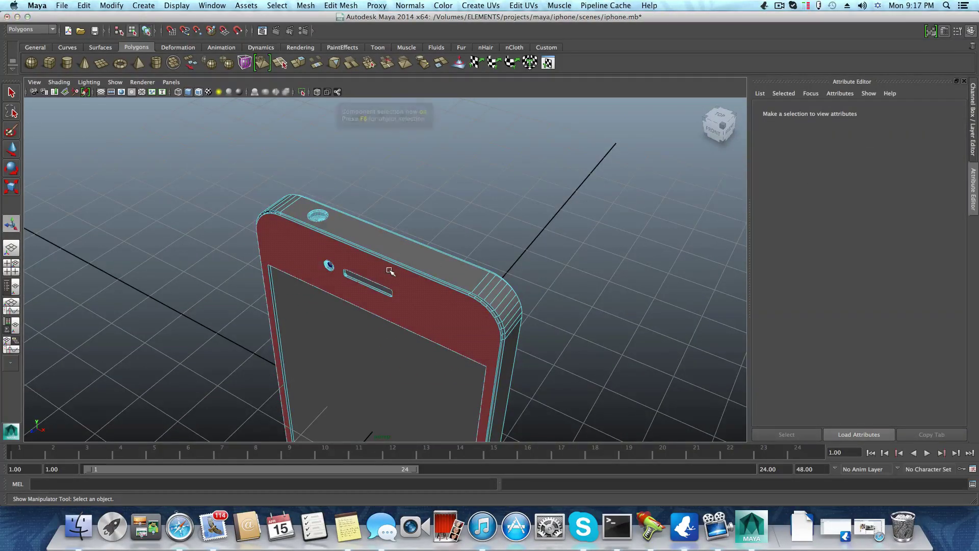
left_click(458, 219)
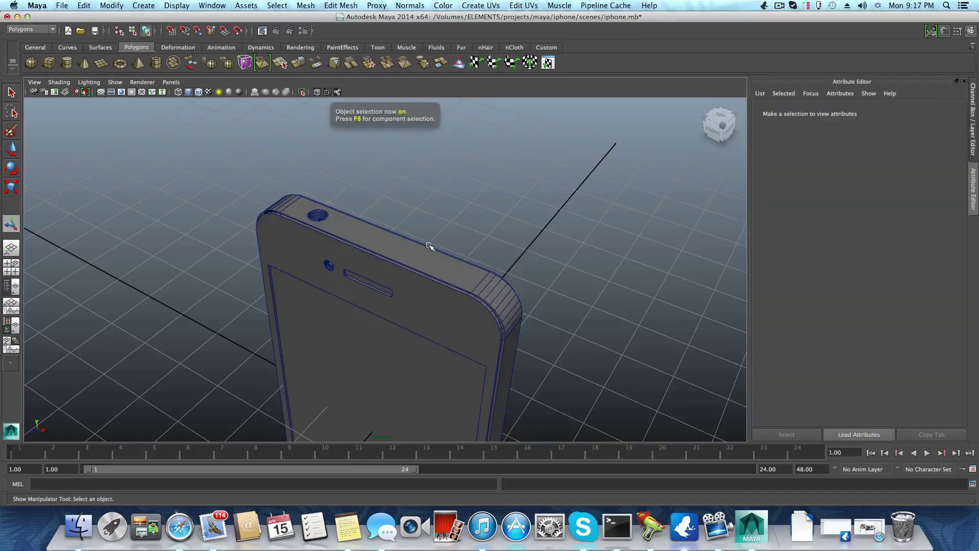
left_click(422, 248)
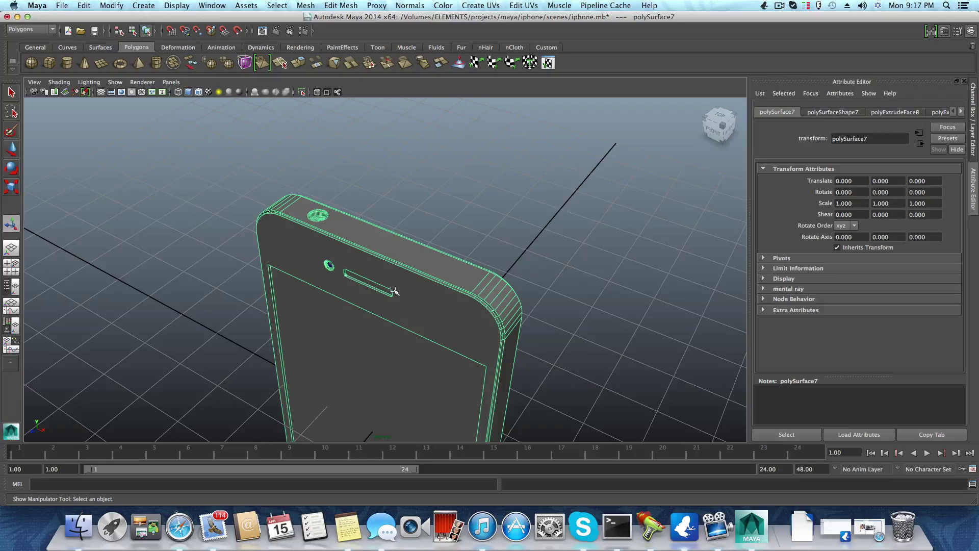
- Inspect the round hole in the top edge up close from the front and the left end, along with the camera and speaker slot
scroll(394, 290, "up", 2)
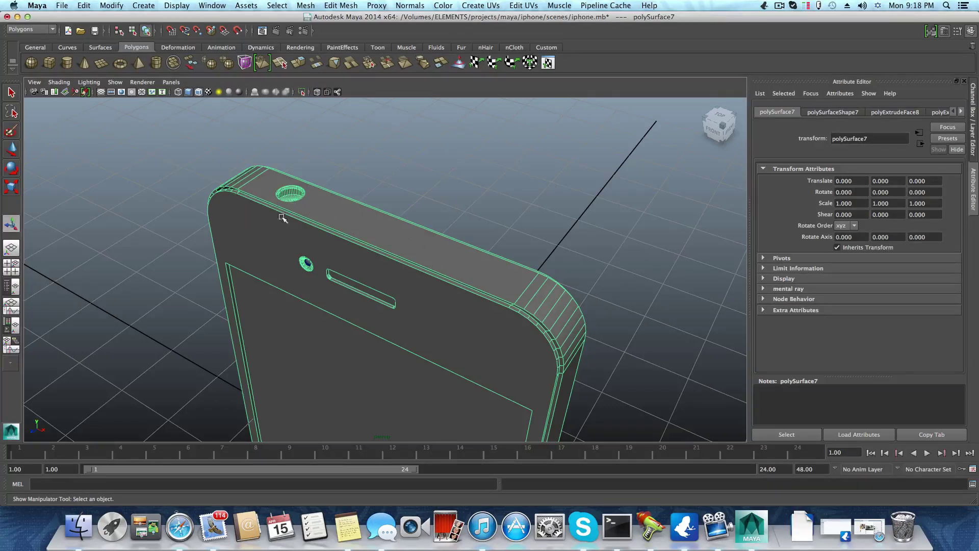
scroll(297, 310, "up", 2)
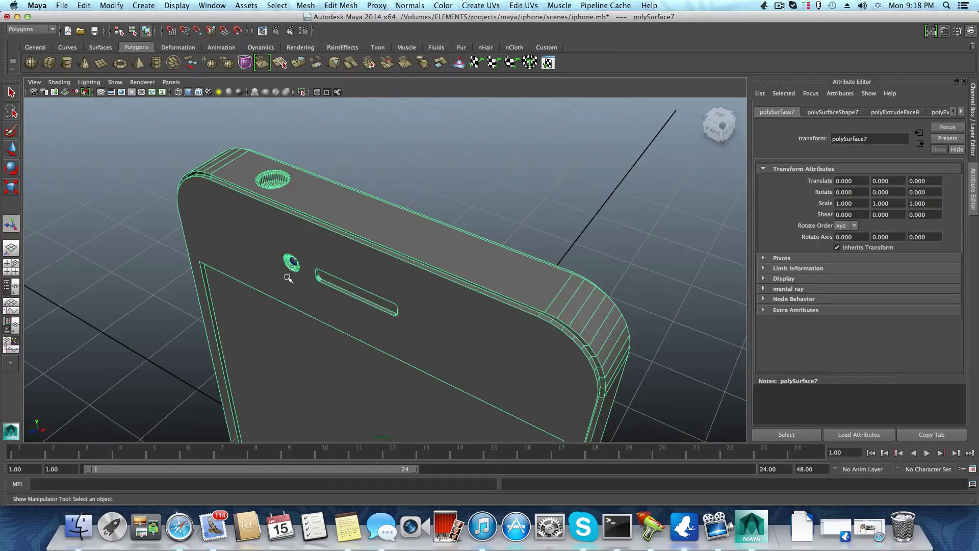
middle_click_drag(285, 265, 322, 335, "alt")
scroll(322, 334, "up", 3)
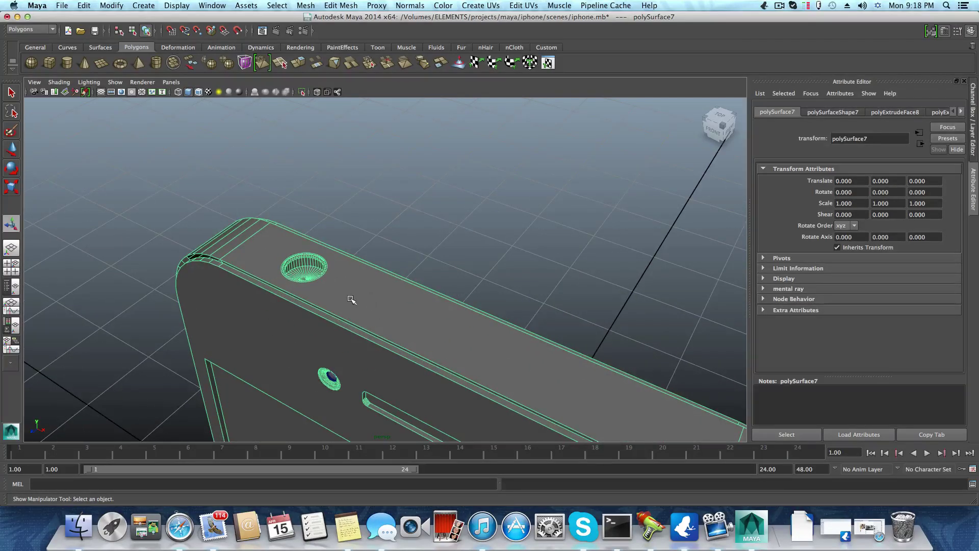
left_click_drag(351, 299, 306, 327, "alt")
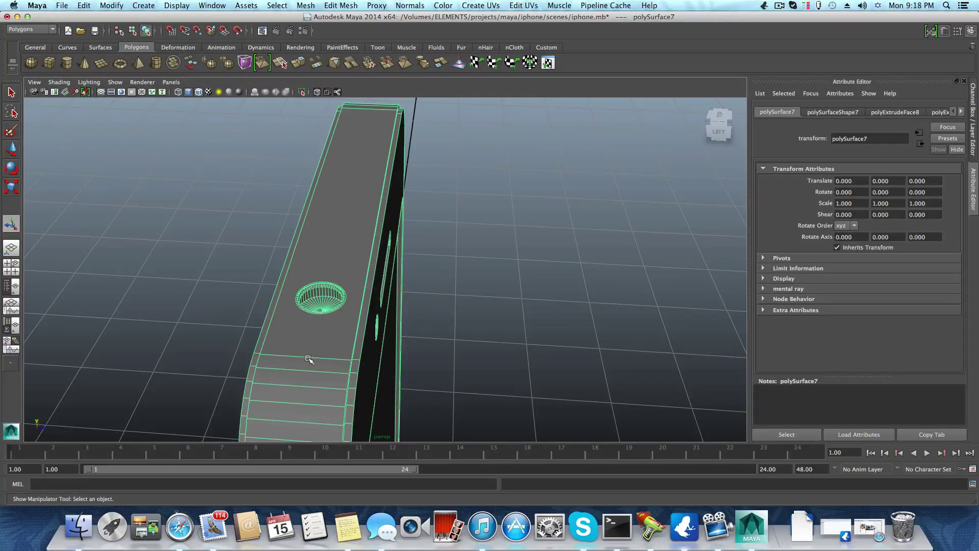
scroll(308, 358, "down", 3)
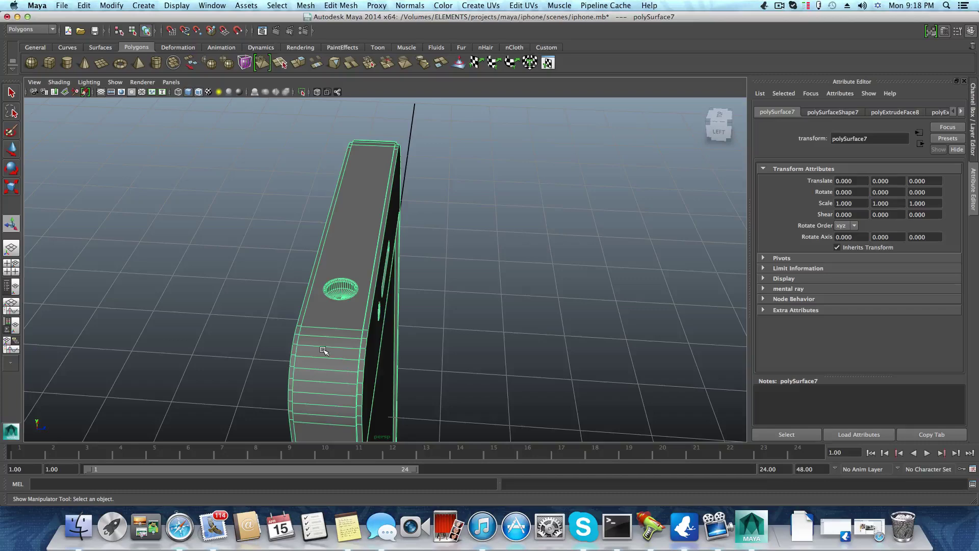
scroll(437, 346, "down", 4)
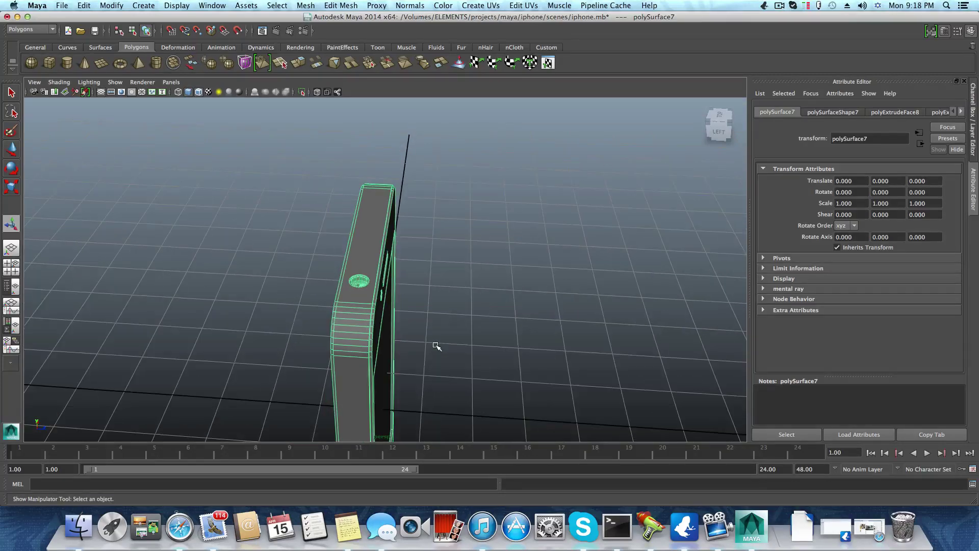
left_click_drag(438, 346, 324, 339, "alt")
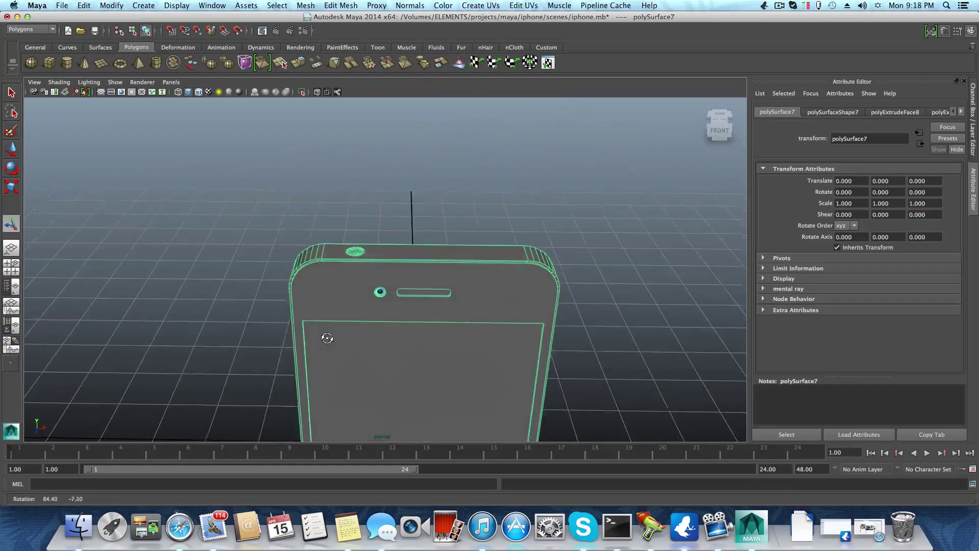
scroll(347, 321, "up", 4)
middle_click_drag(355, 320, 361, 371, "alt")
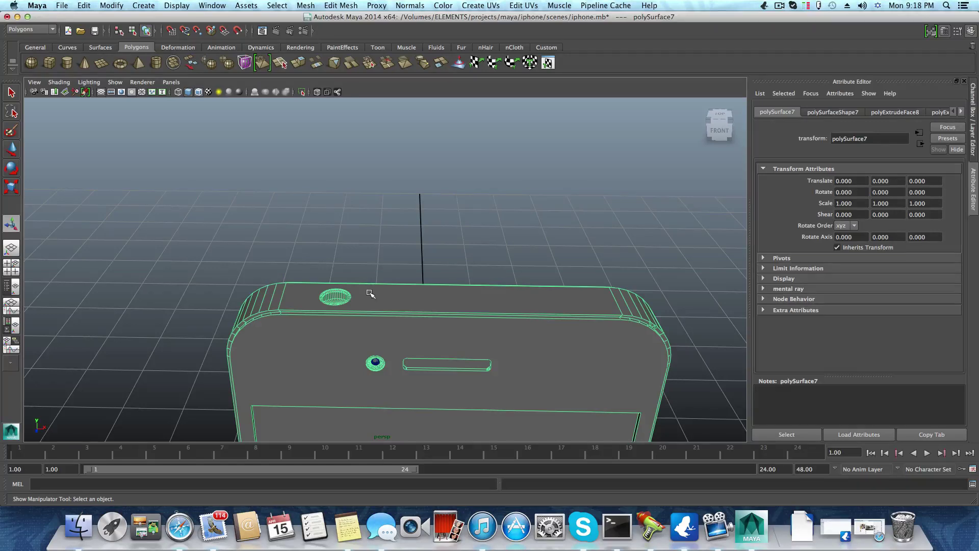
scroll(371, 297, "up", 2)
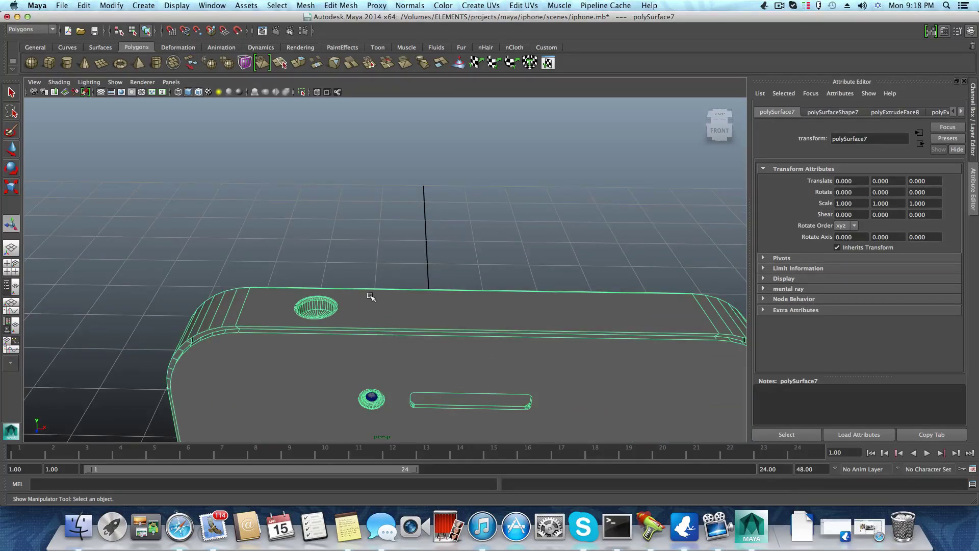
scroll(348, 319, "down", 2)
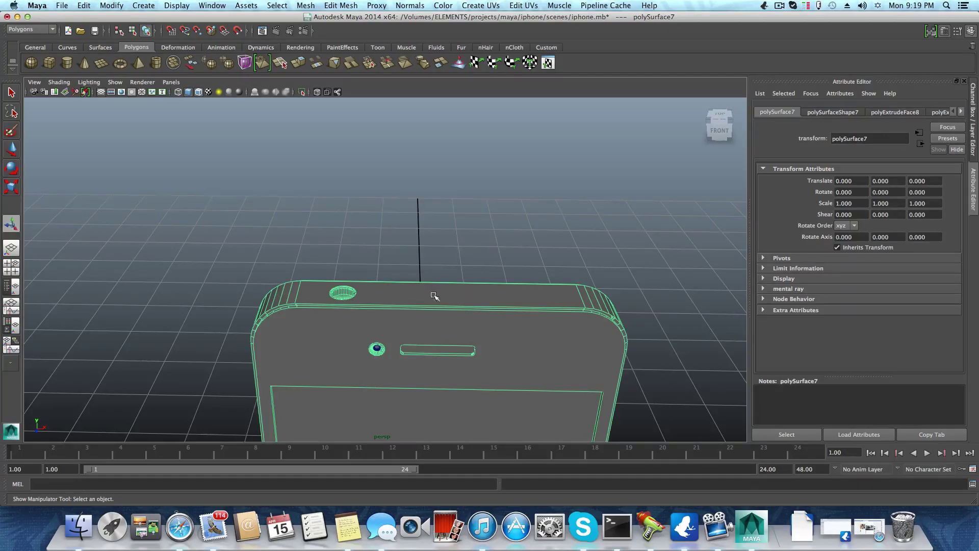
scroll(435, 295, "down", 2)
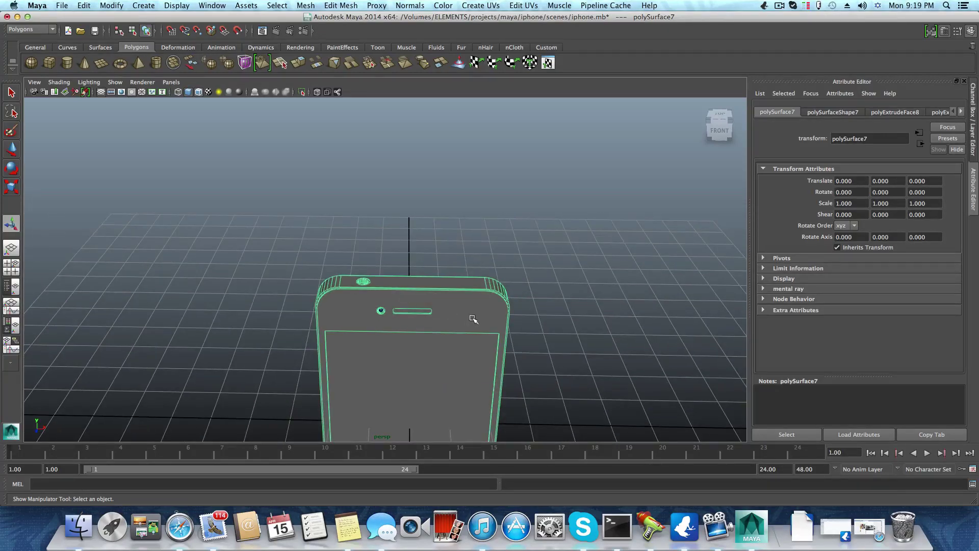
- Review the phone's upper part from the front, above and the right side, checking the top face and rounded corner
left_click_drag(470, 317, 371, 309, "alt")
middle_click_drag(370, 309, 371, 259, "alt")
right_click_drag(370, 249, 439, 247, "alt")
middle_click_drag(439, 246, 467, 305, "alt")
left_click_drag(467, 305, 245, 302, "alt")
middle_click_drag(348, 307, 297, 254, "alt")
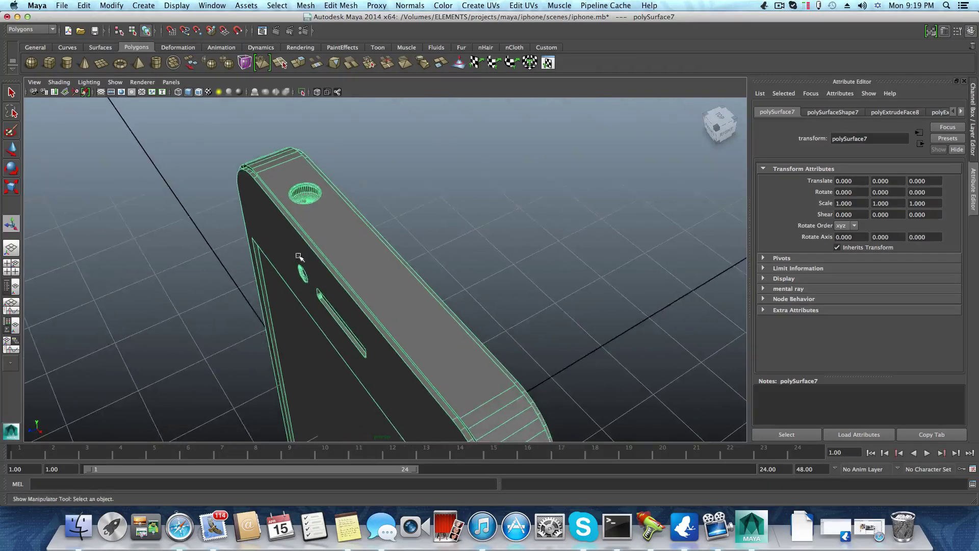
right_click_drag(473, 291, 355, 267, "alt")
left_click_drag(568, 287, 421, 301, "alt")
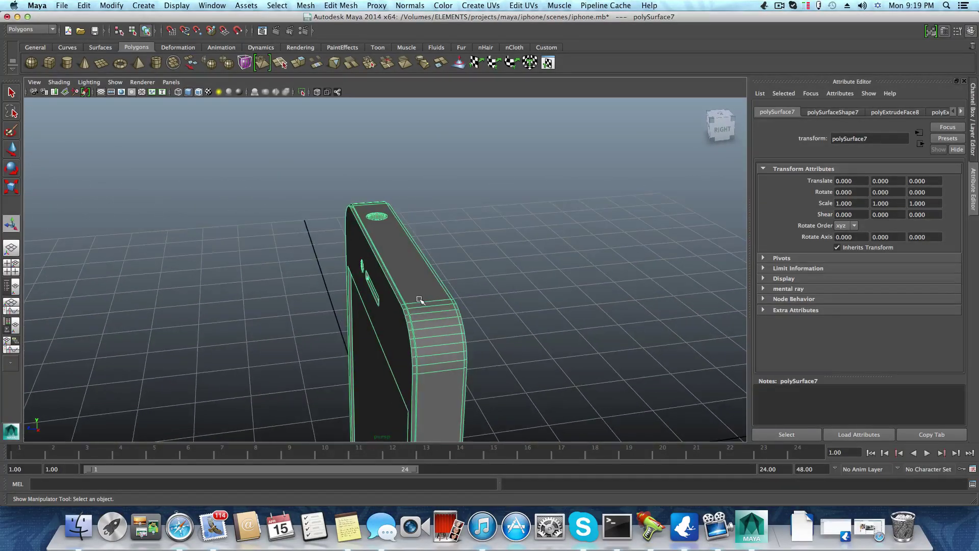